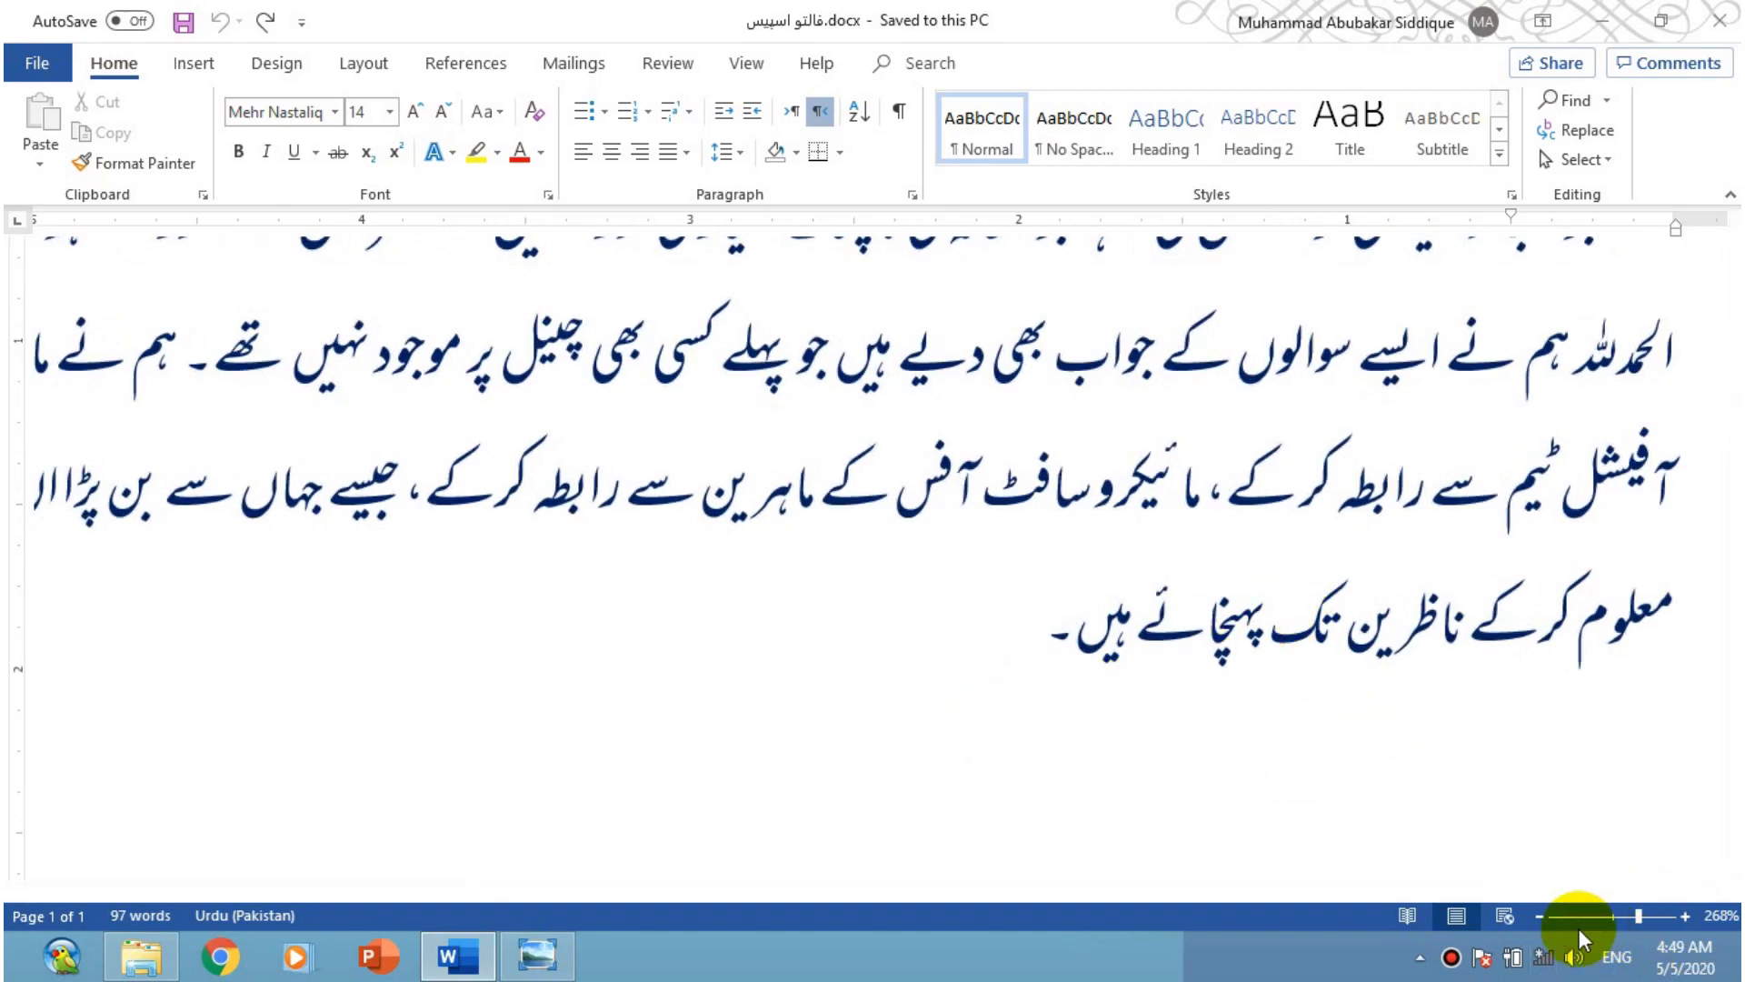
Place the cursor in the Urdu paragraph's third line and open its advanced font settings
left_click(1539, 916)
left_click(1539, 917)
left_click(1539, 917)
left_click(1539, 916)
left_click(1539, 917)
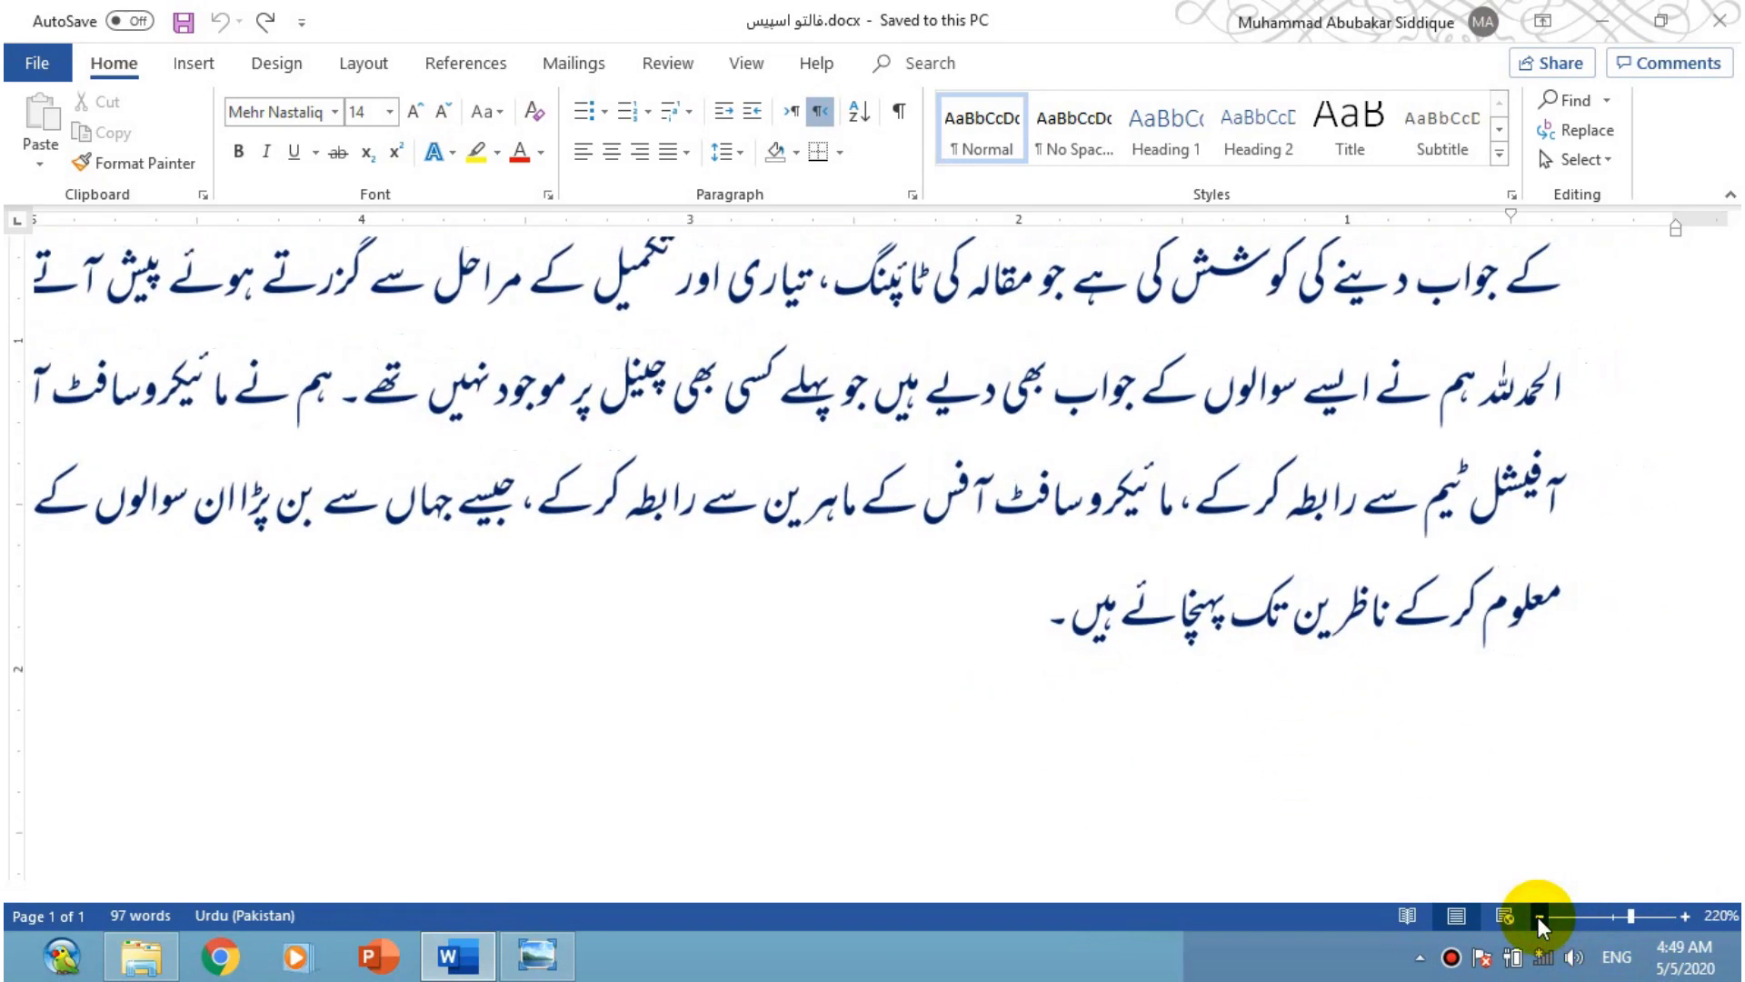
left_click(1539, 916)
left_click(1539, 917)
left_click(1057, 472)
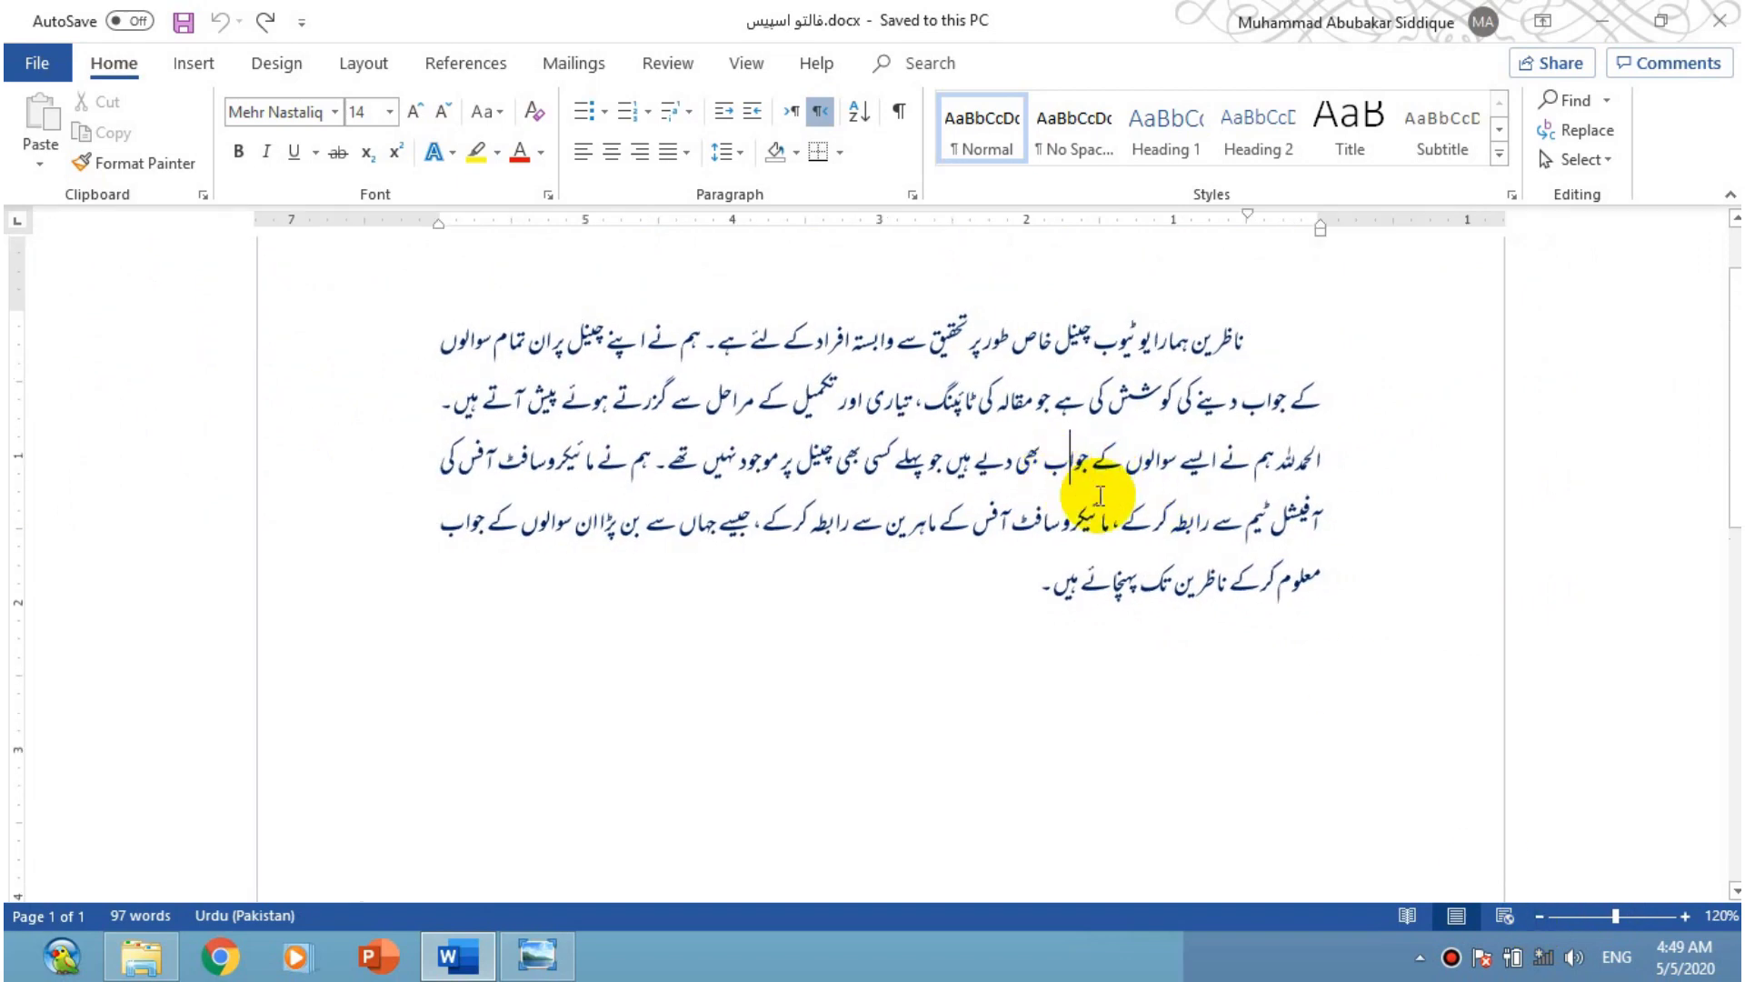
right_click(1072, 469)
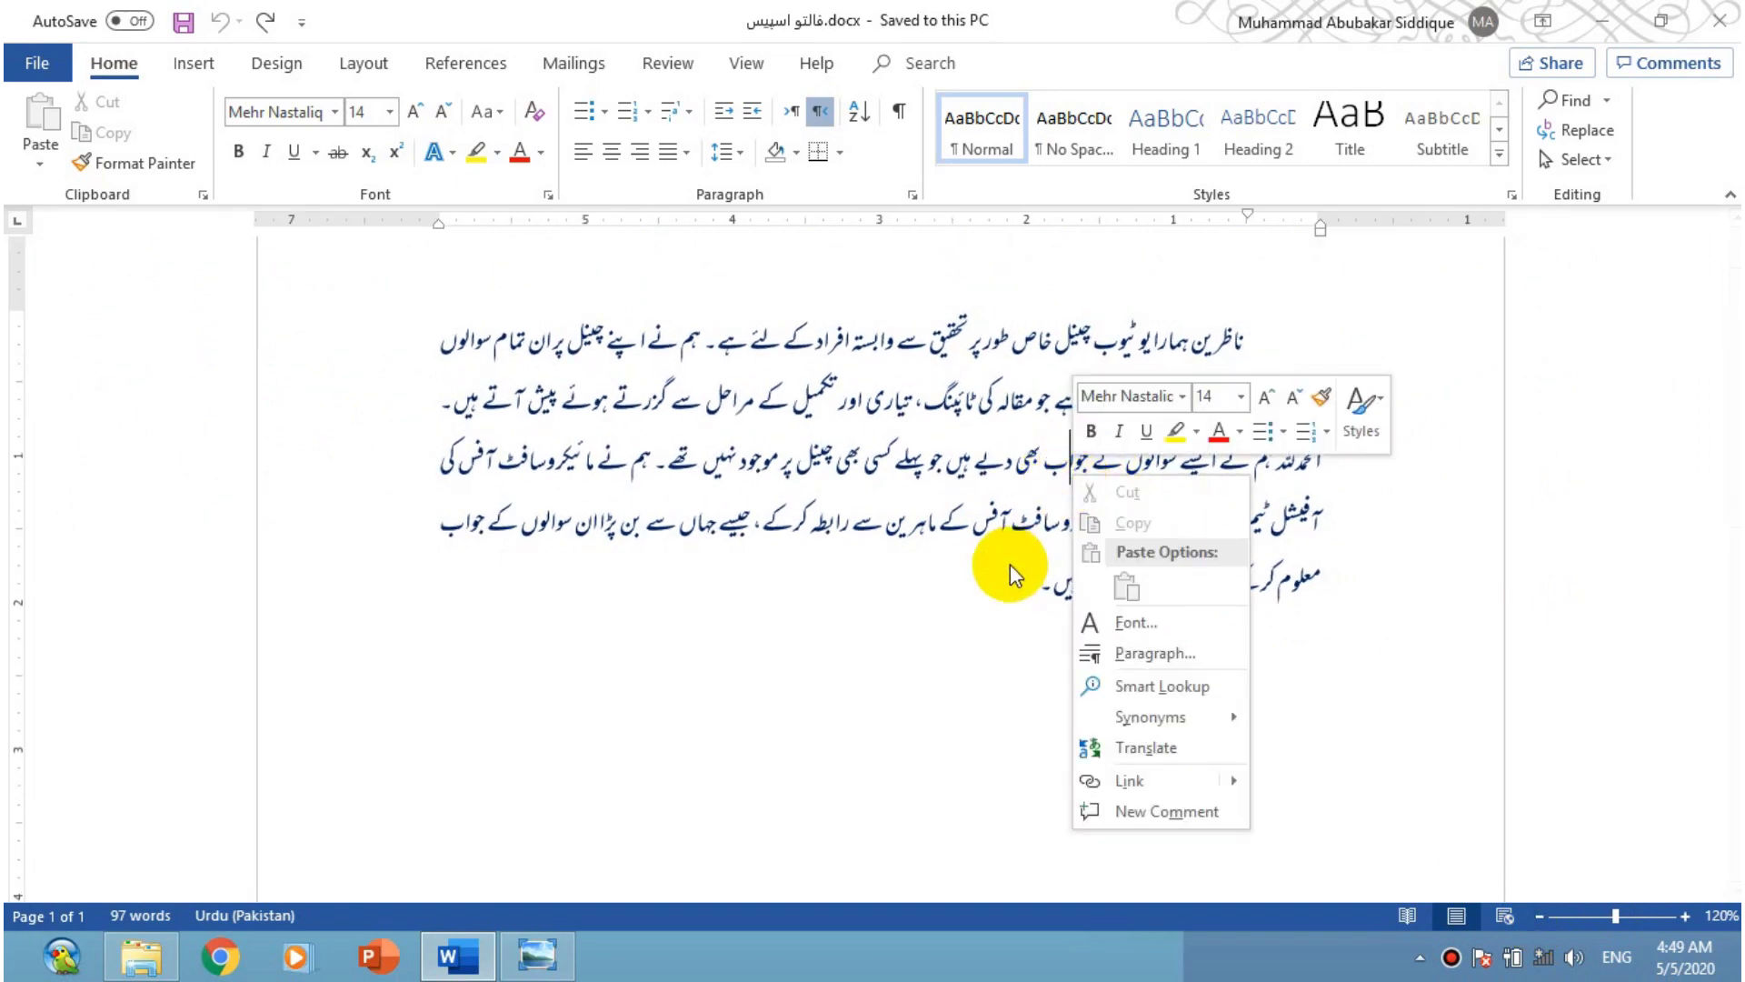
left_click(1143, 622)
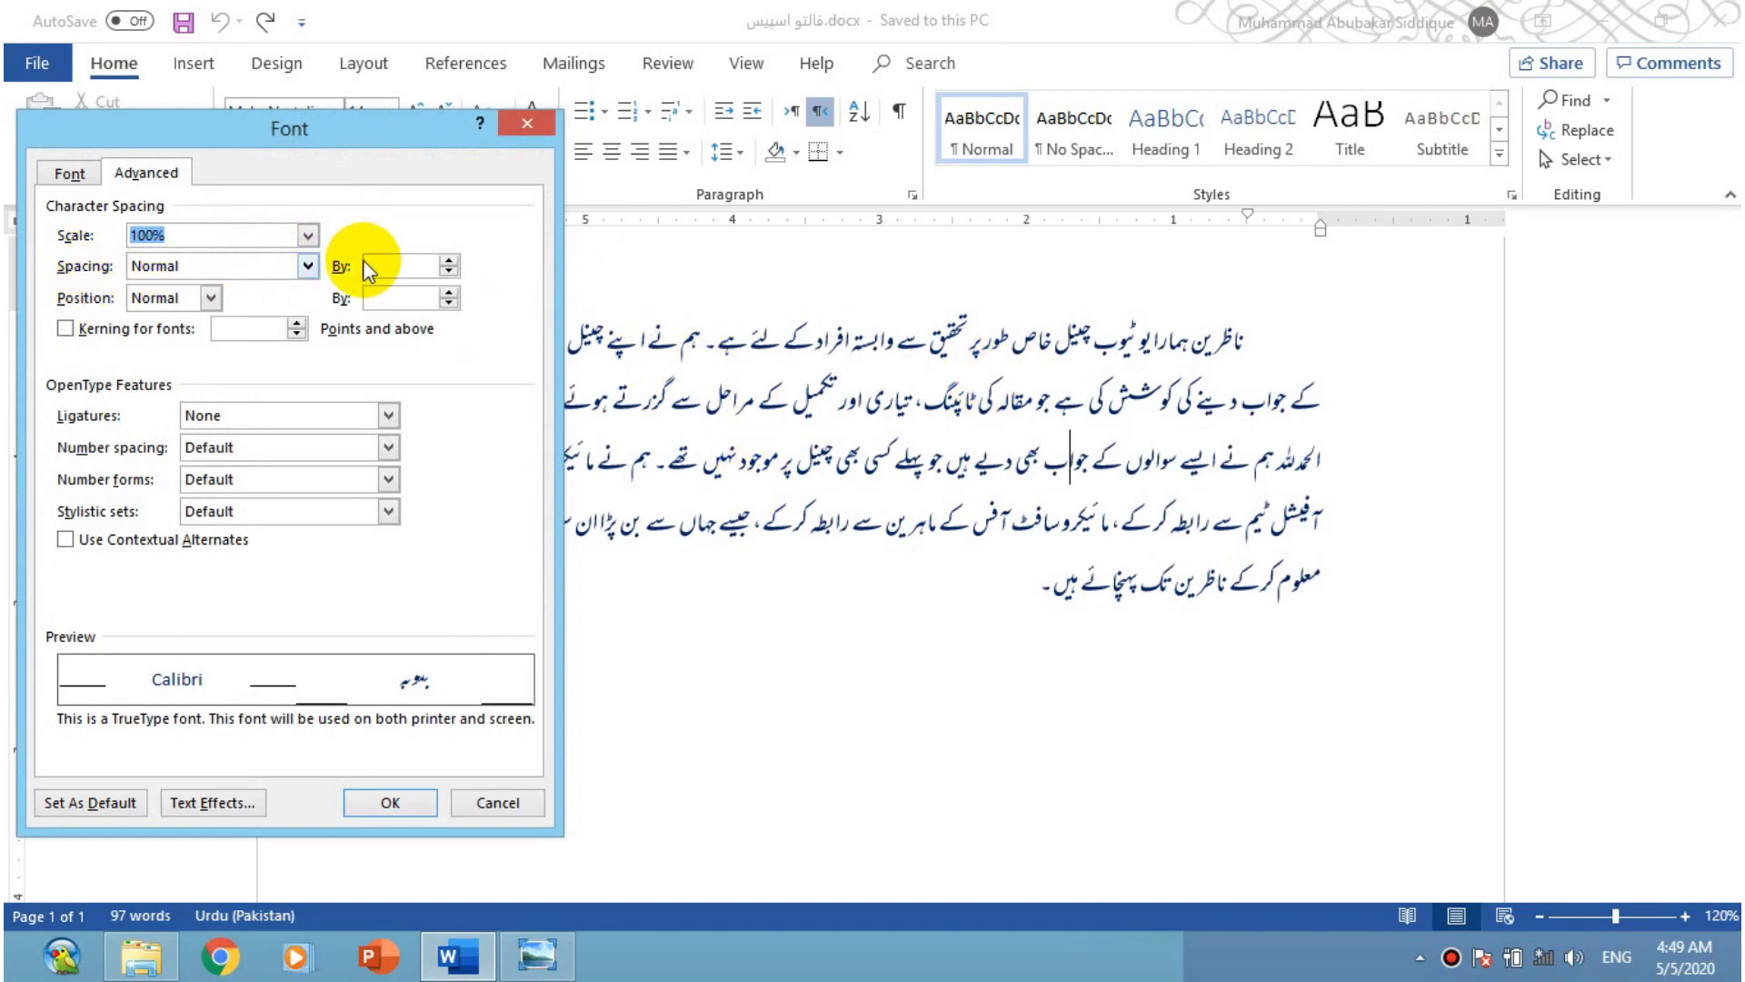
Try the character spacing options, switching from Expanded by 0.1 pt to Condensed by 0.1 pt
left_click(308, 265)
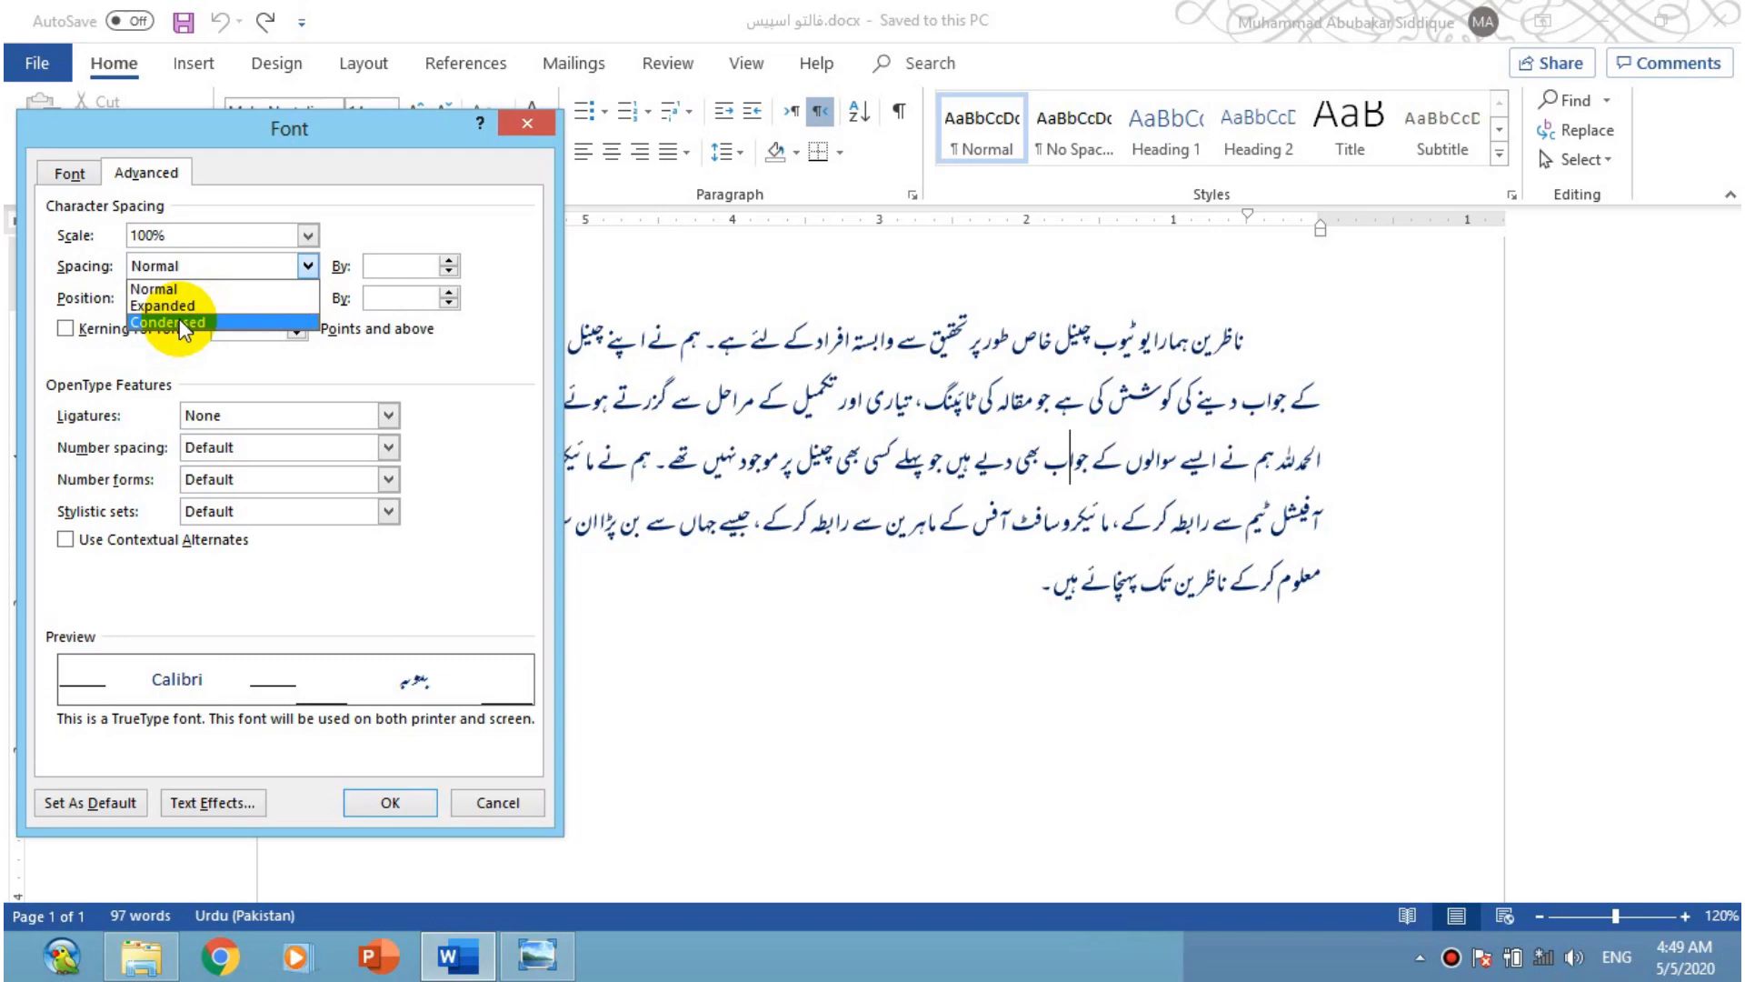
left_click(308, 265)
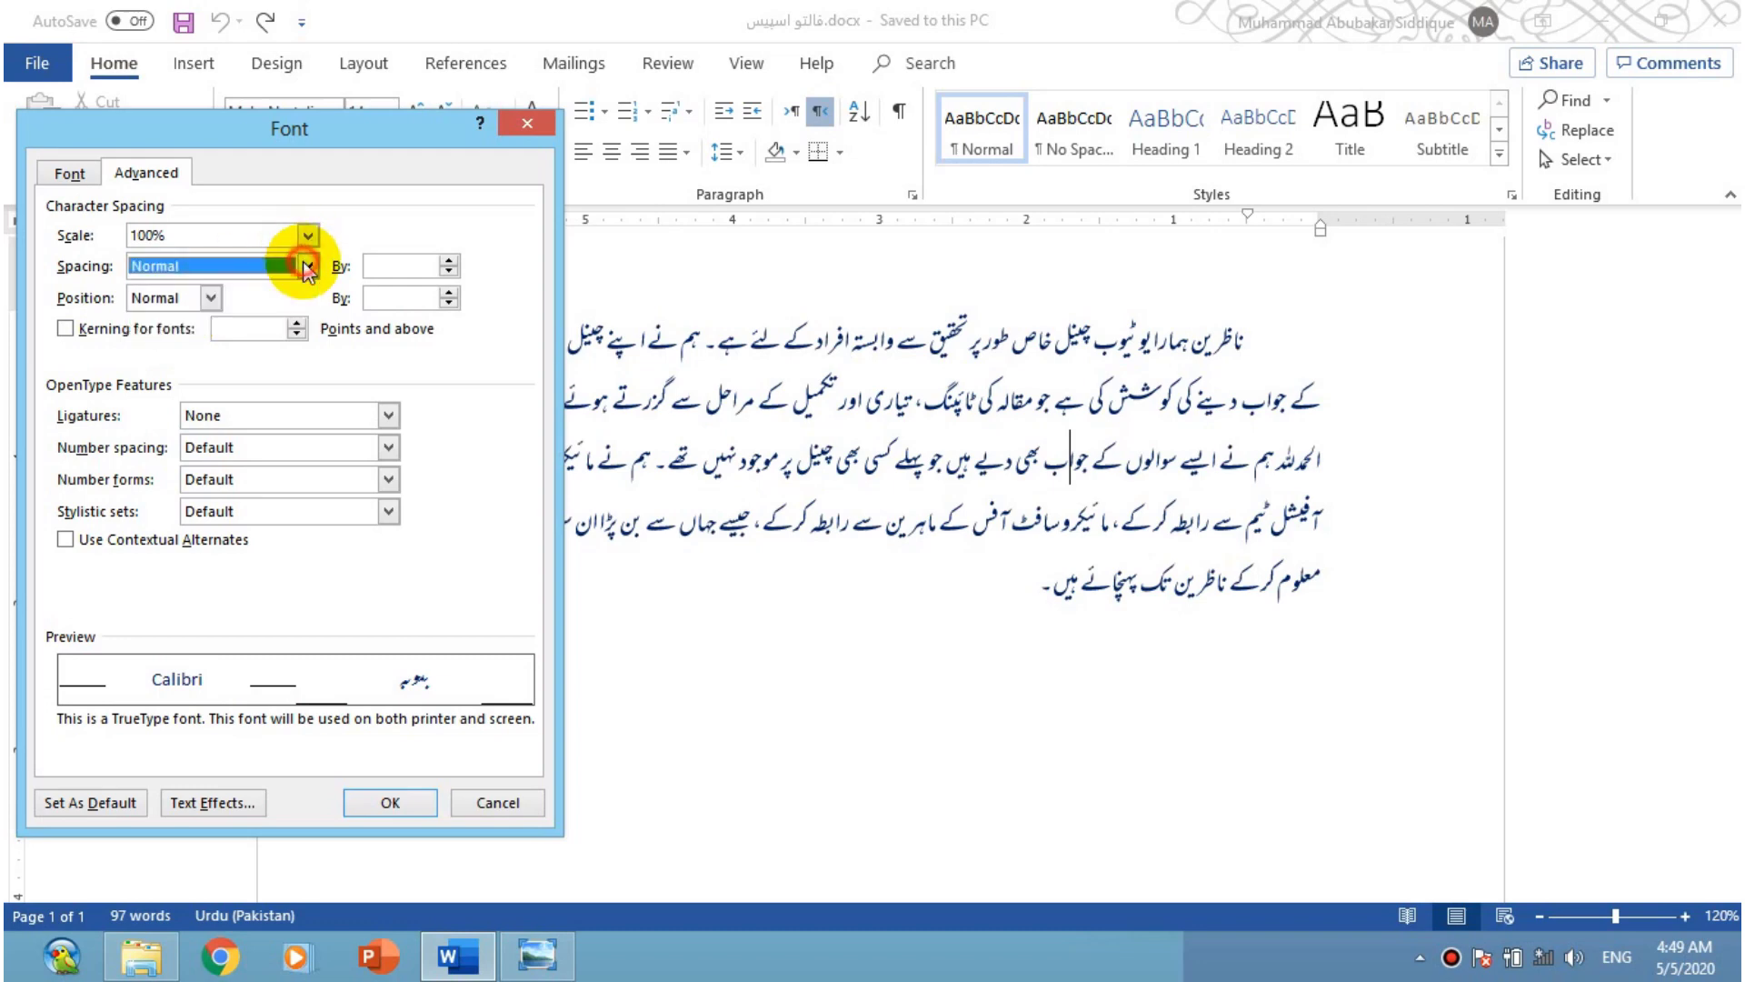
left_click(450, 261)
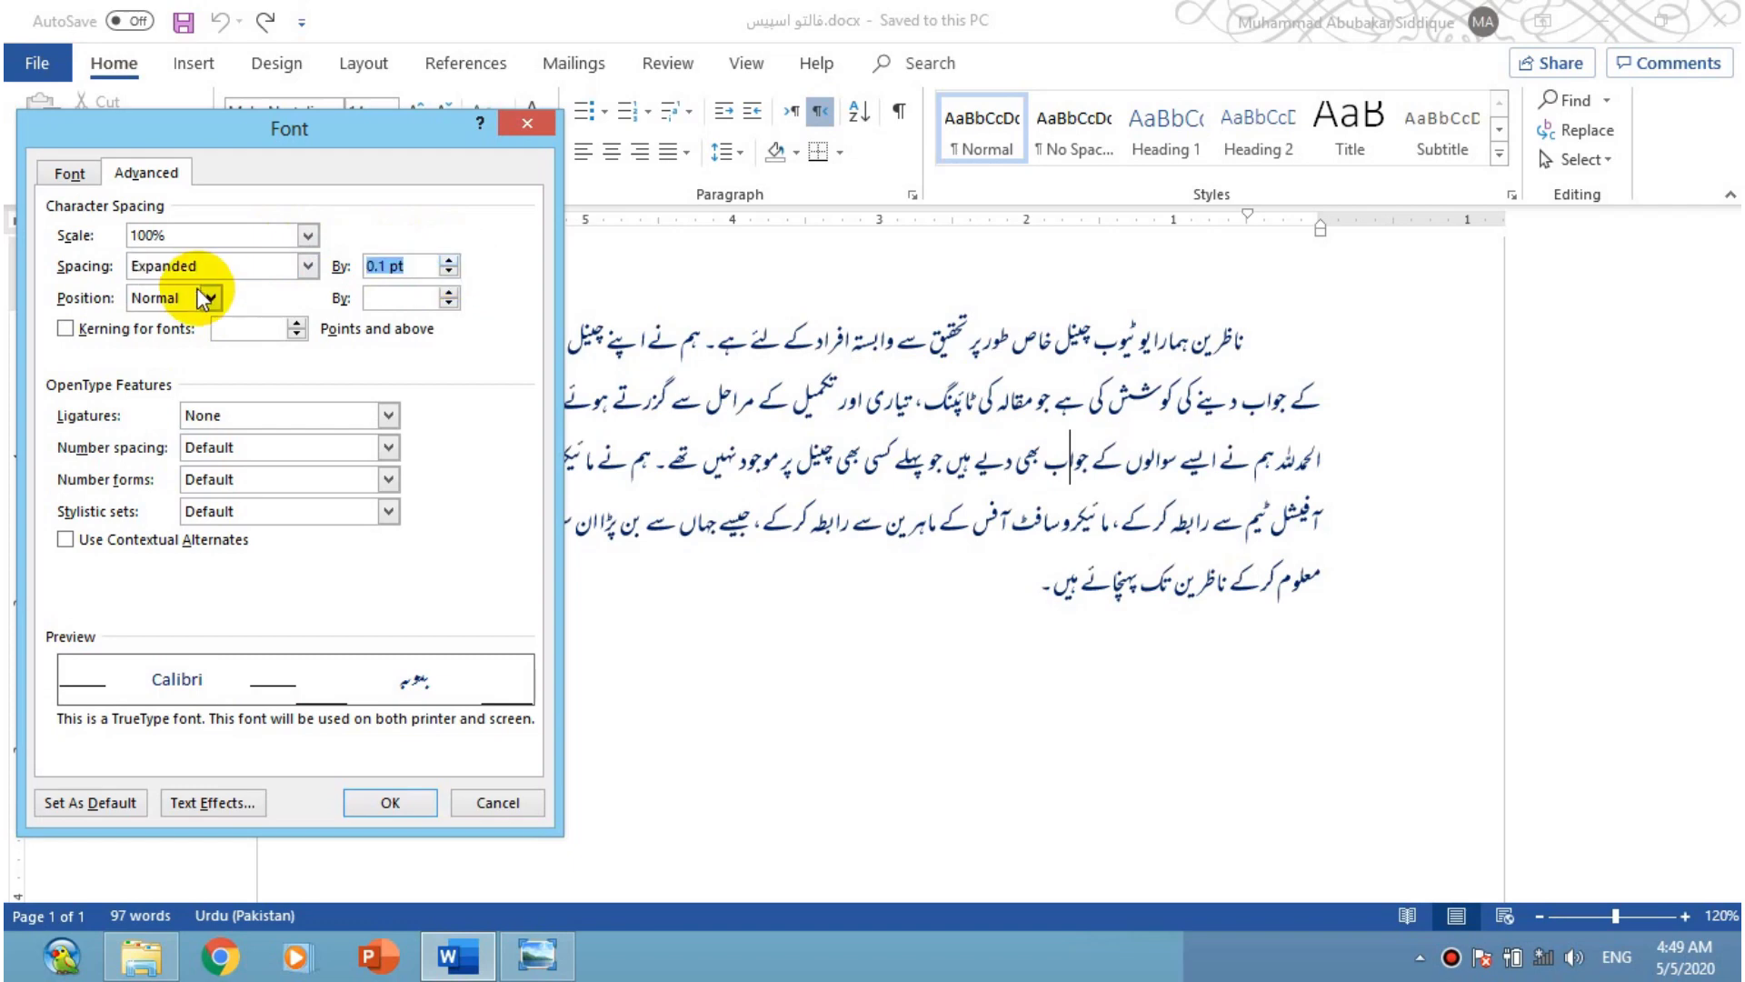
left_click(450, 270)
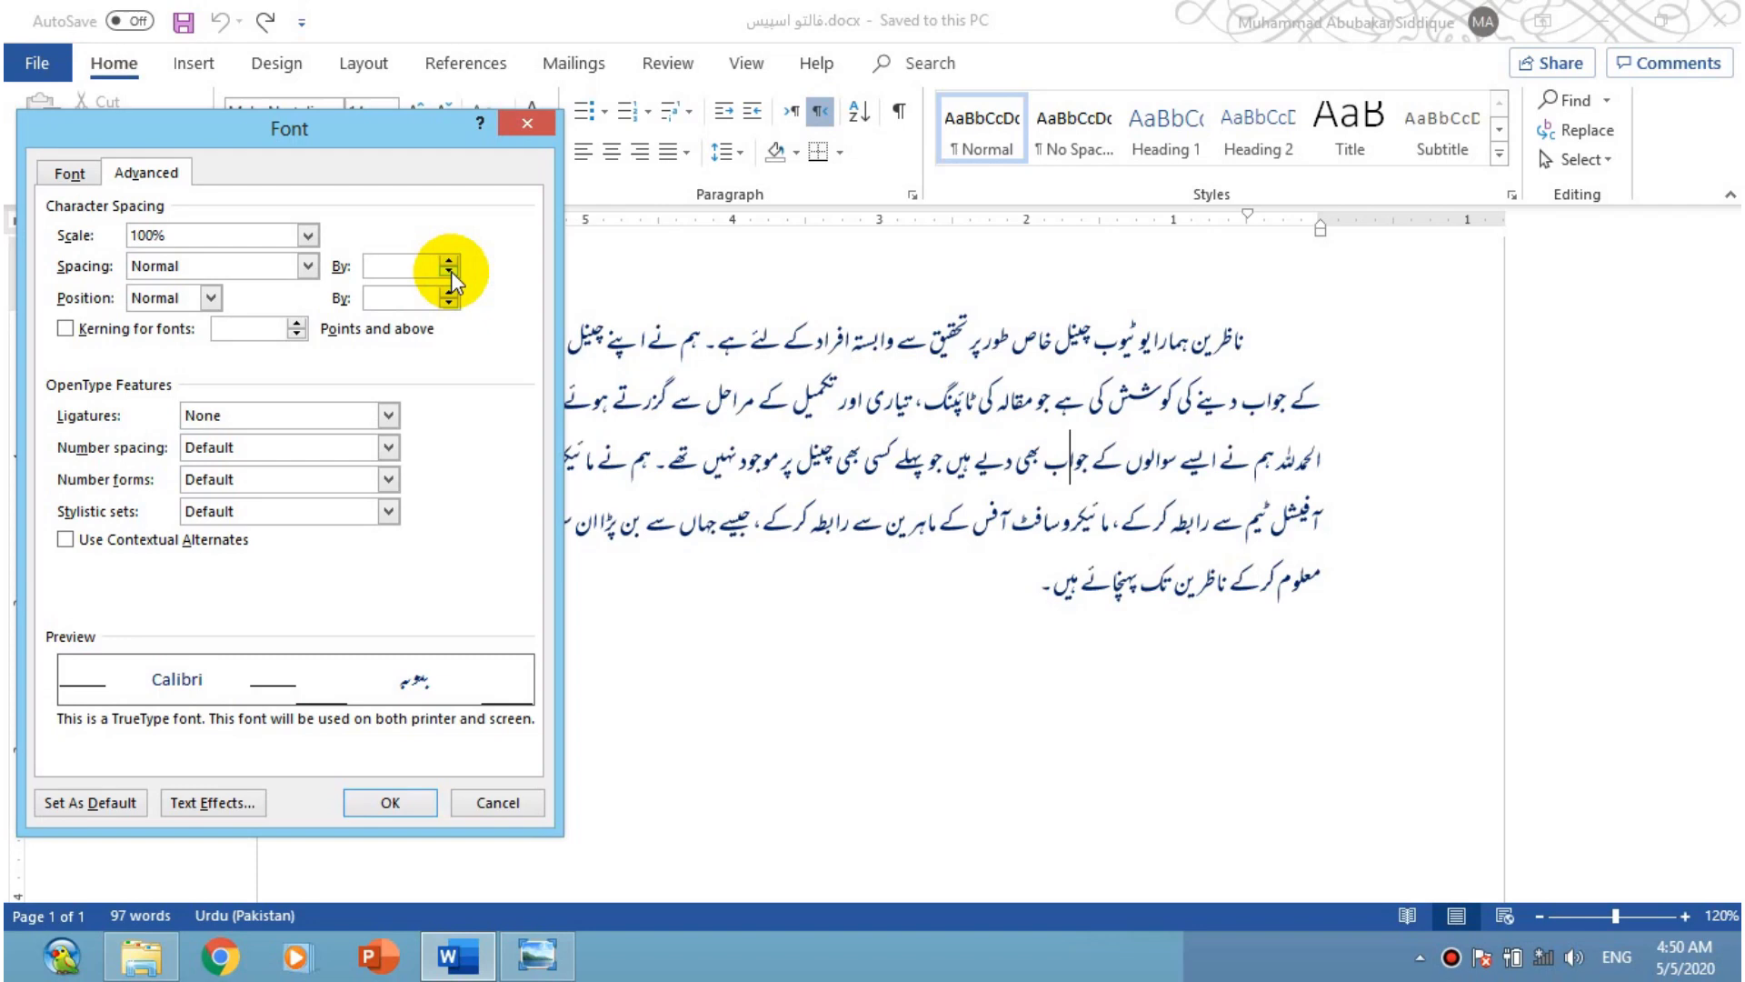
left_click(450, 270)
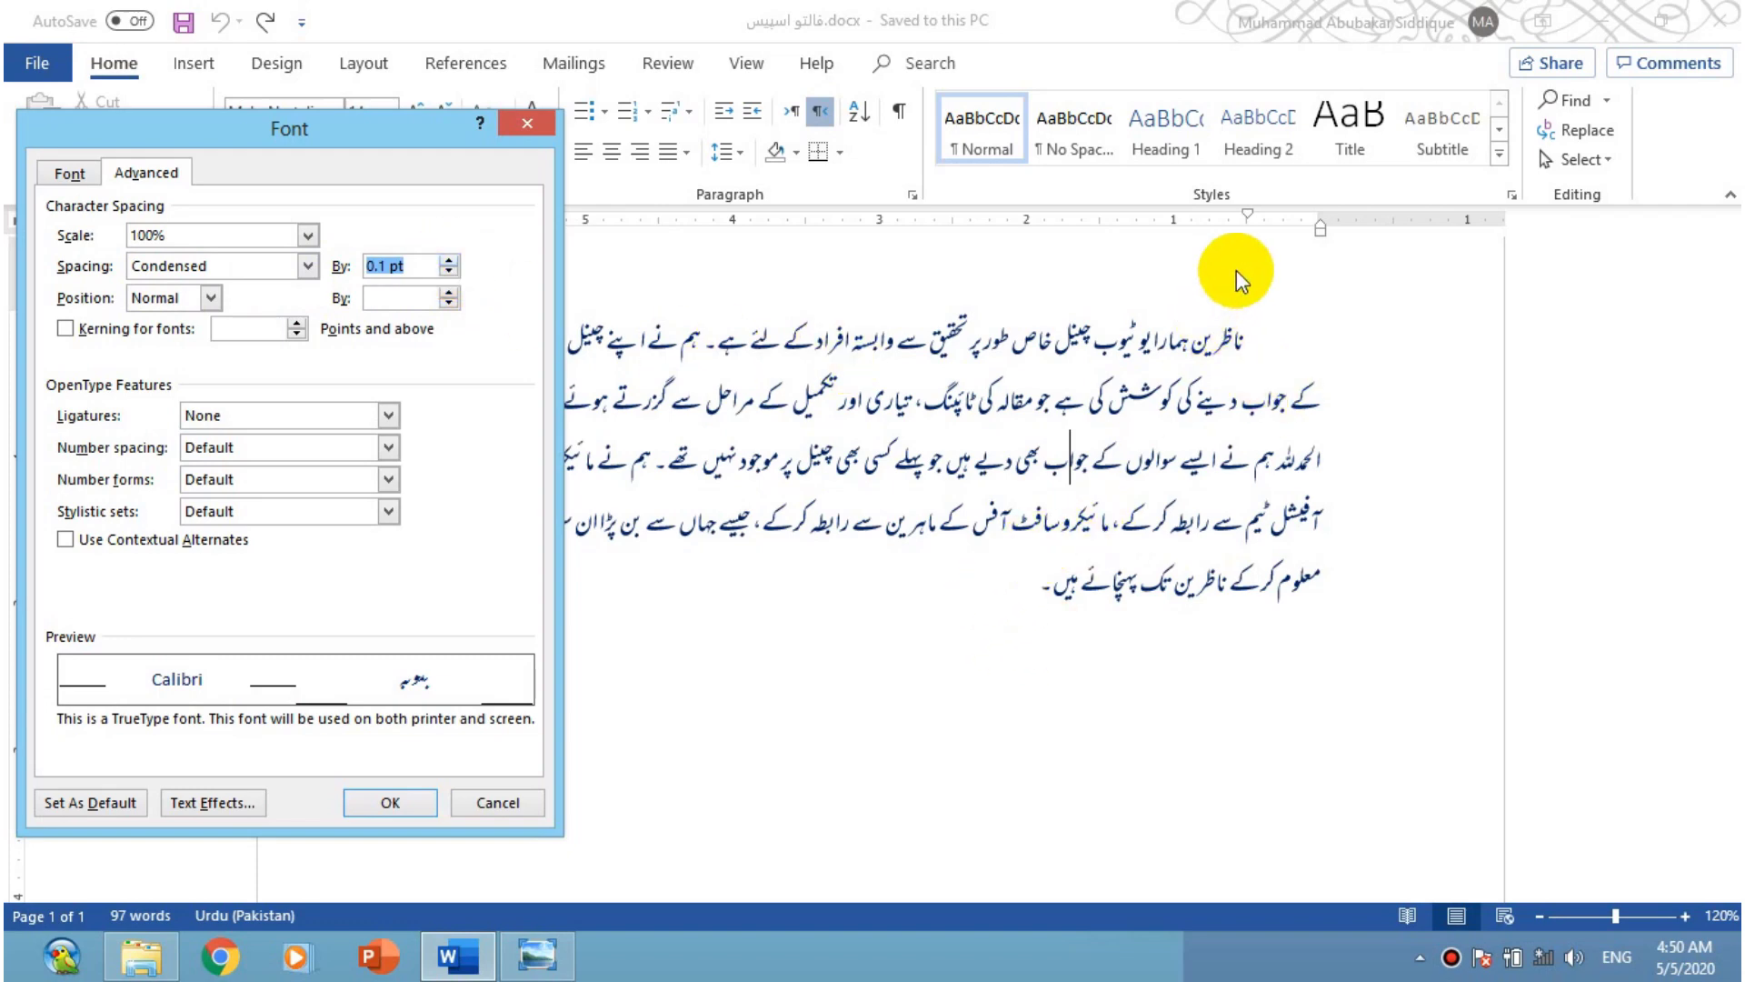
Try applying Expanded character spacing at the cursor without any text selected, and undo it
left_click(449, 262)
left_click(449, 262)
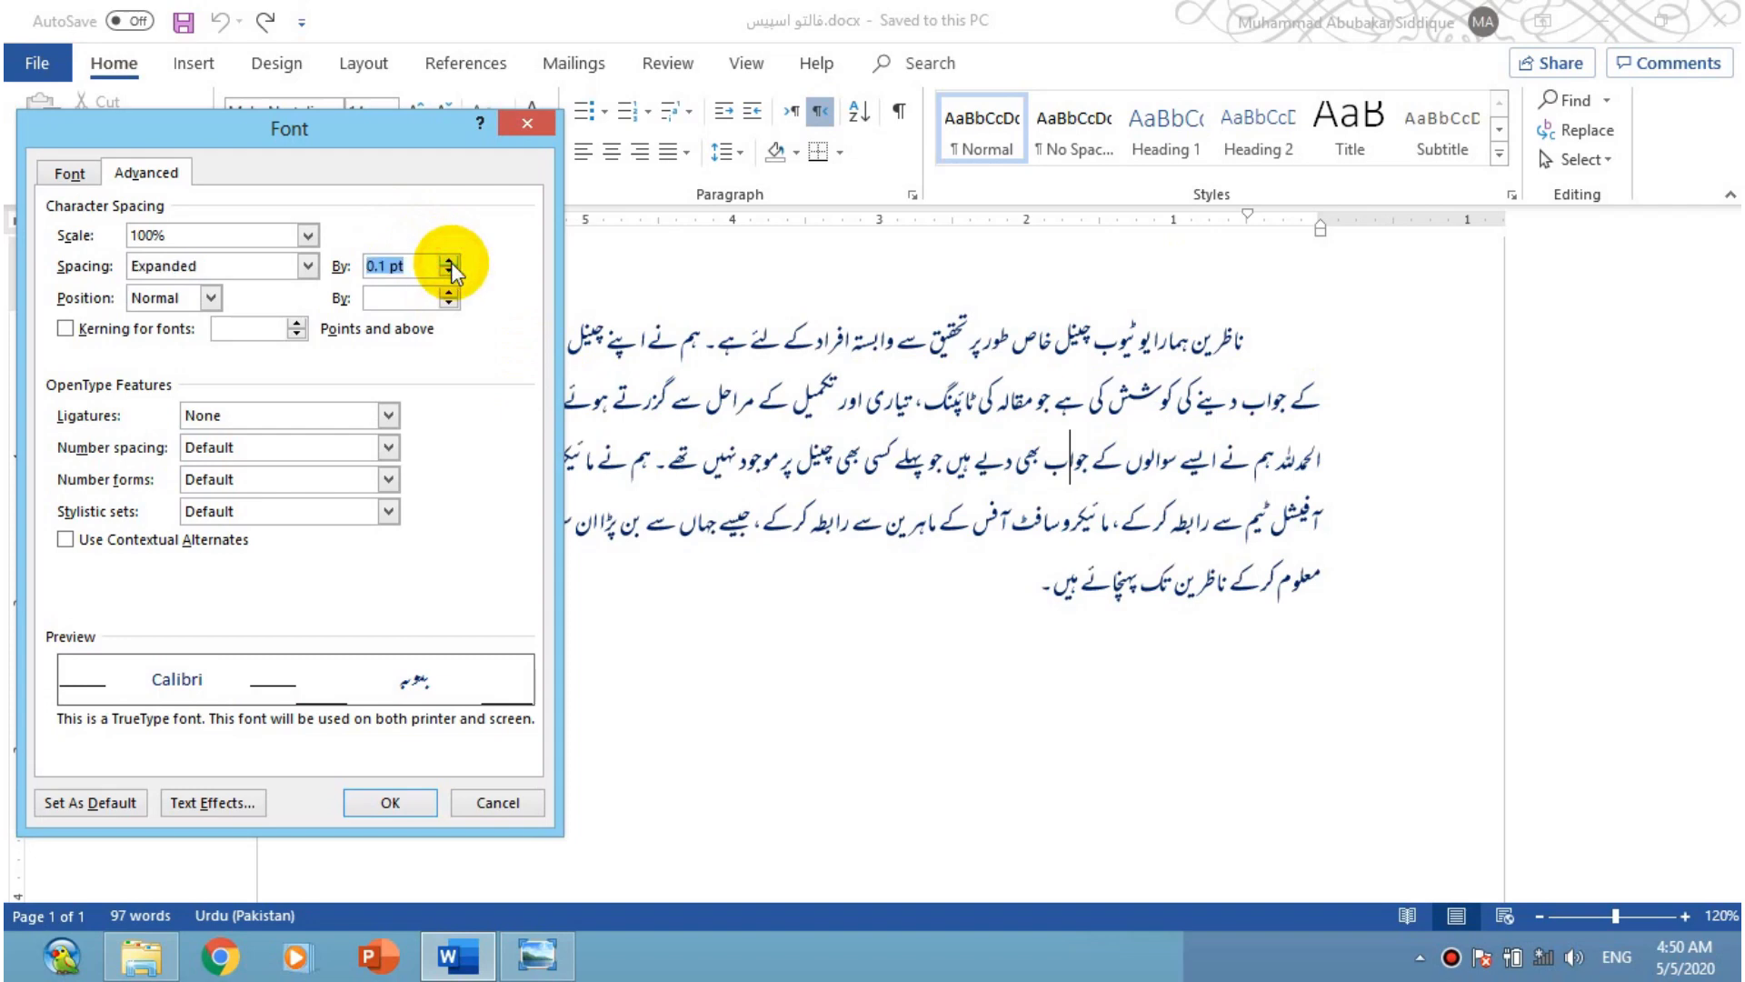
left_click(449, 261)
left_click(449, 262)
left_click(449, 262)
left_click(397, 806)
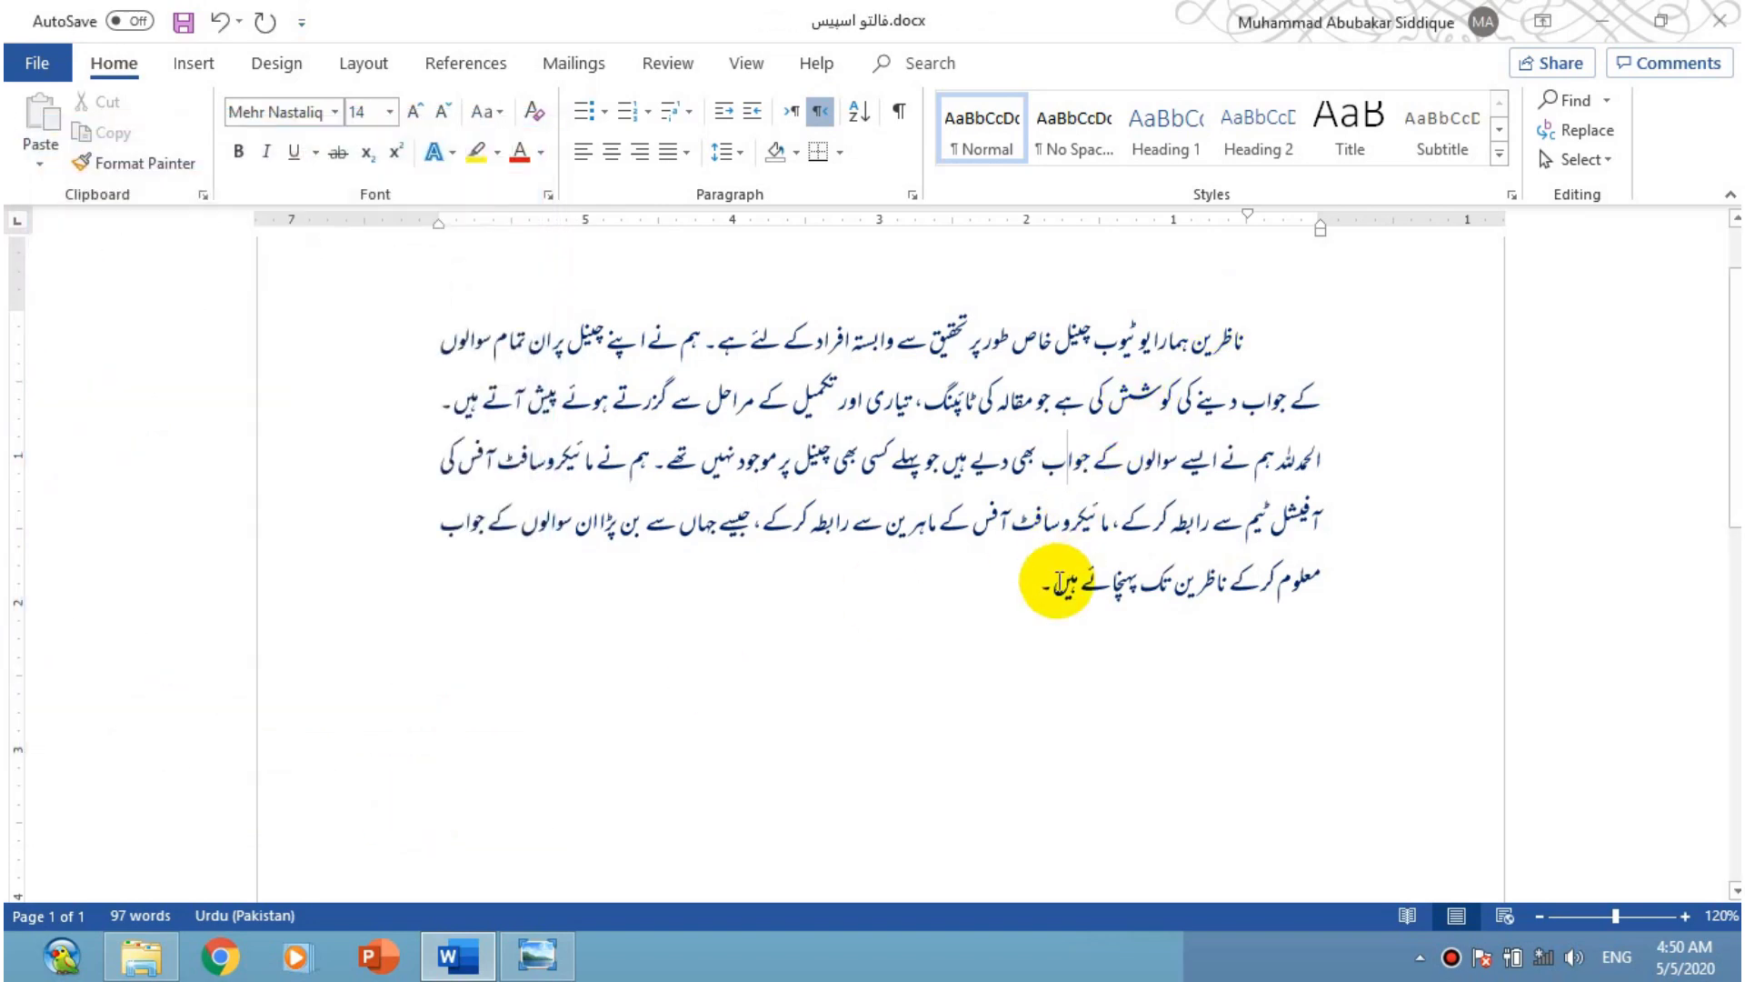
key("ctrl+z")
Select the whole Urdu paragraph and set its character spacing to Expanded by 0.5 pt
left_click_drag(987, 604, 1257, 343)
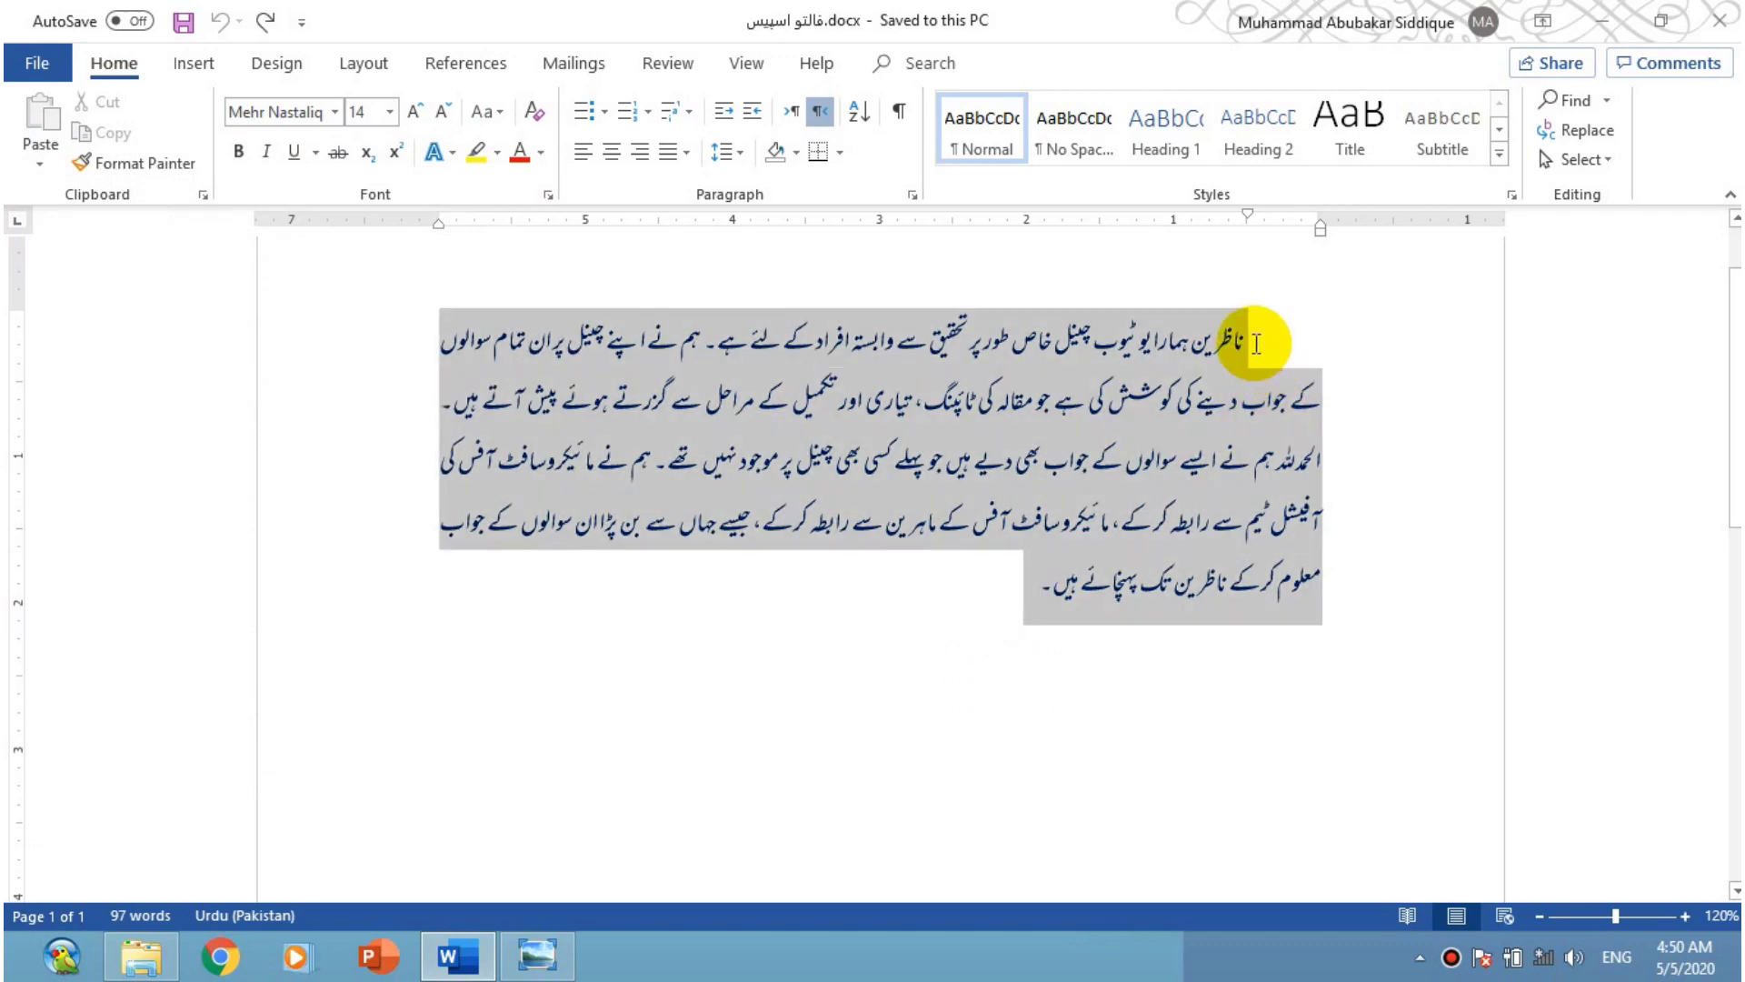
right_click(1050, 418)
left_click(1121, 566)
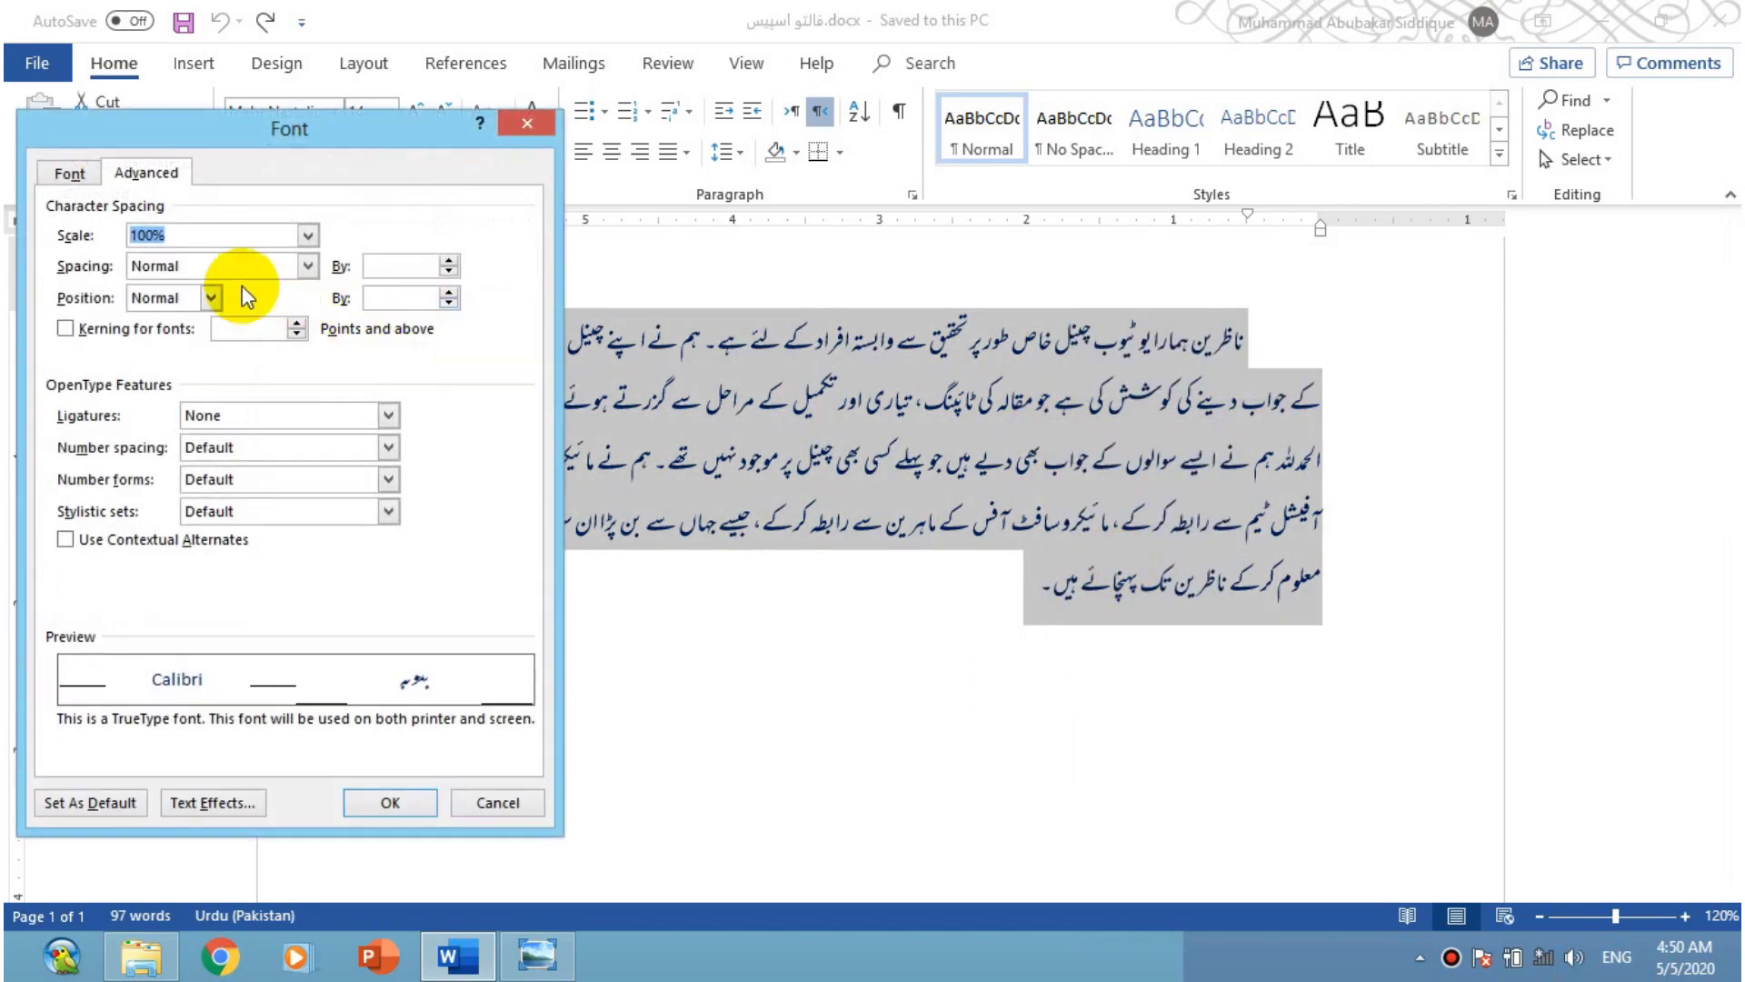
left_click(448, 261)
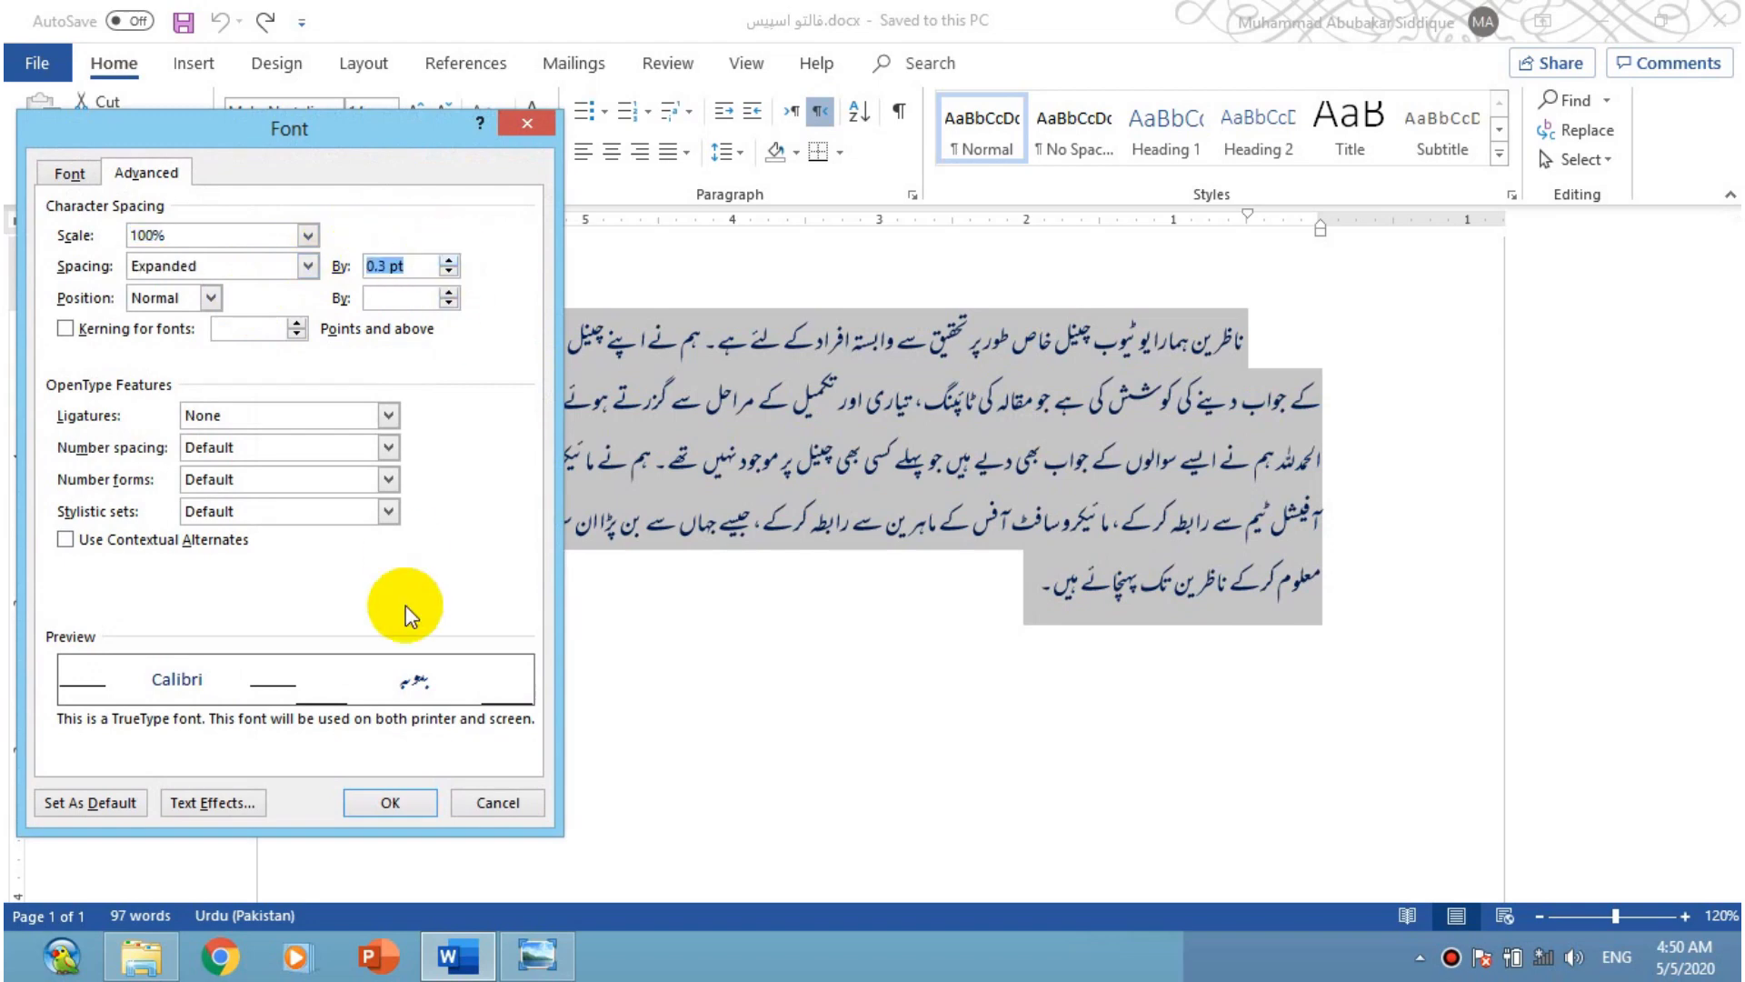
left_click(450, 261)
left_click(450, 261)
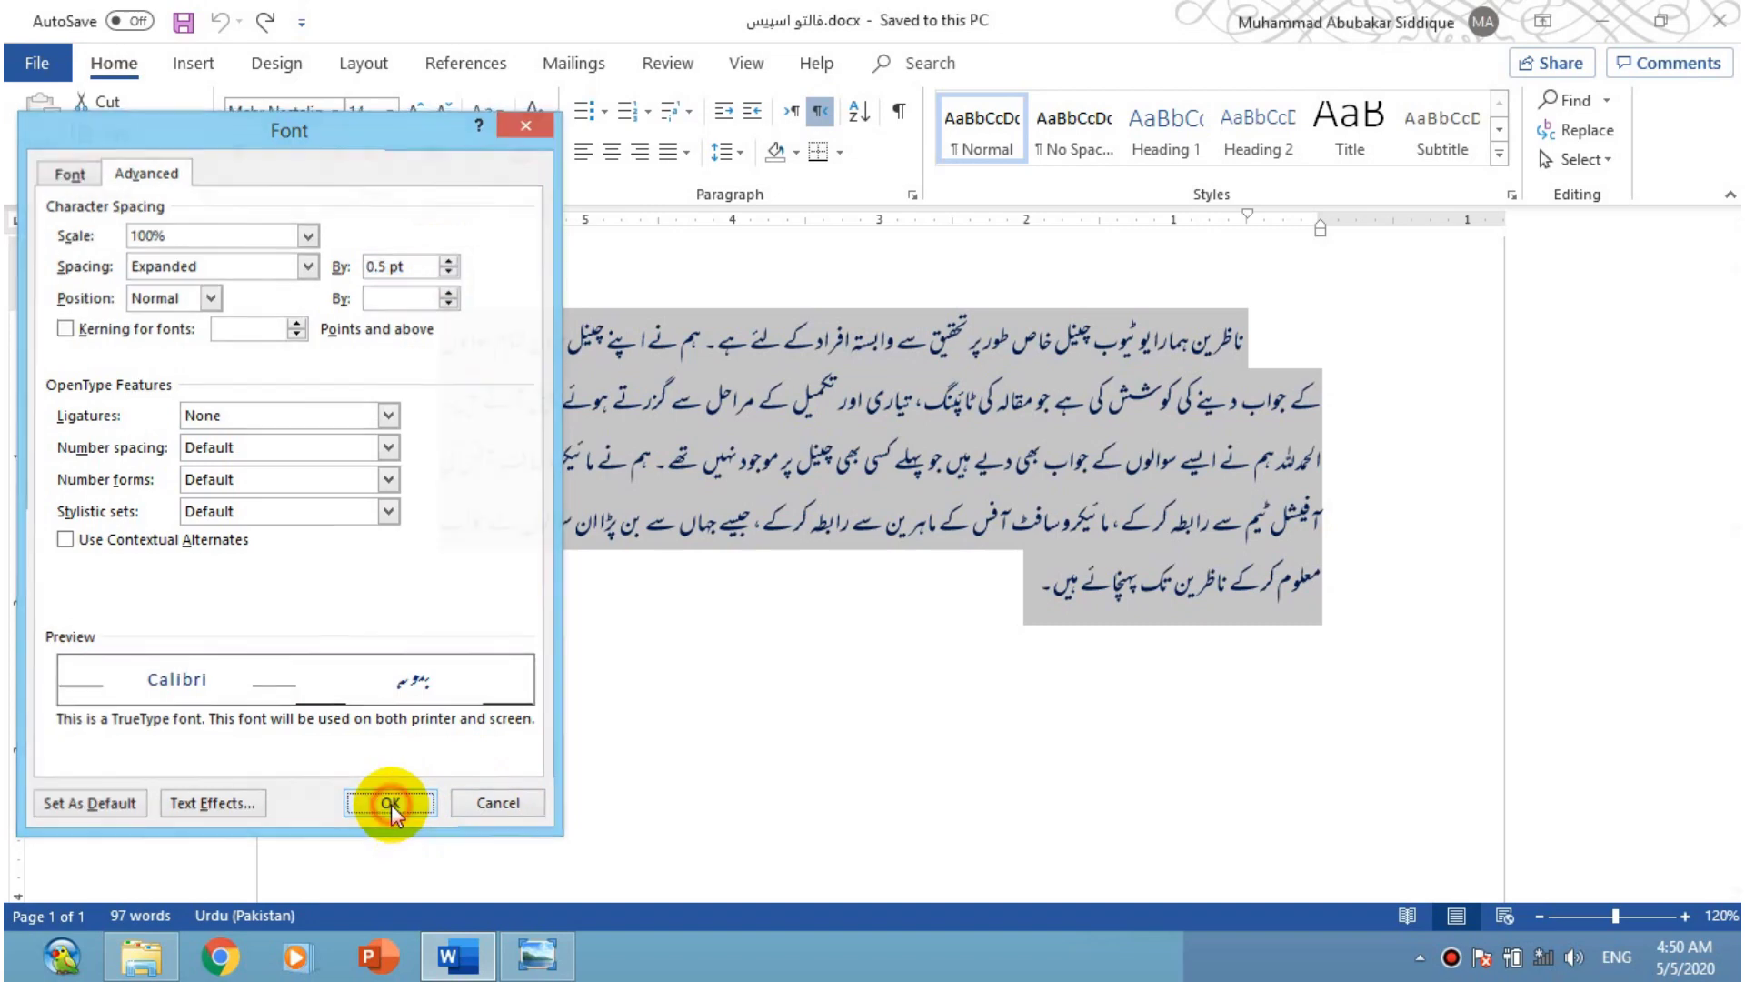
left_click(391, 804)
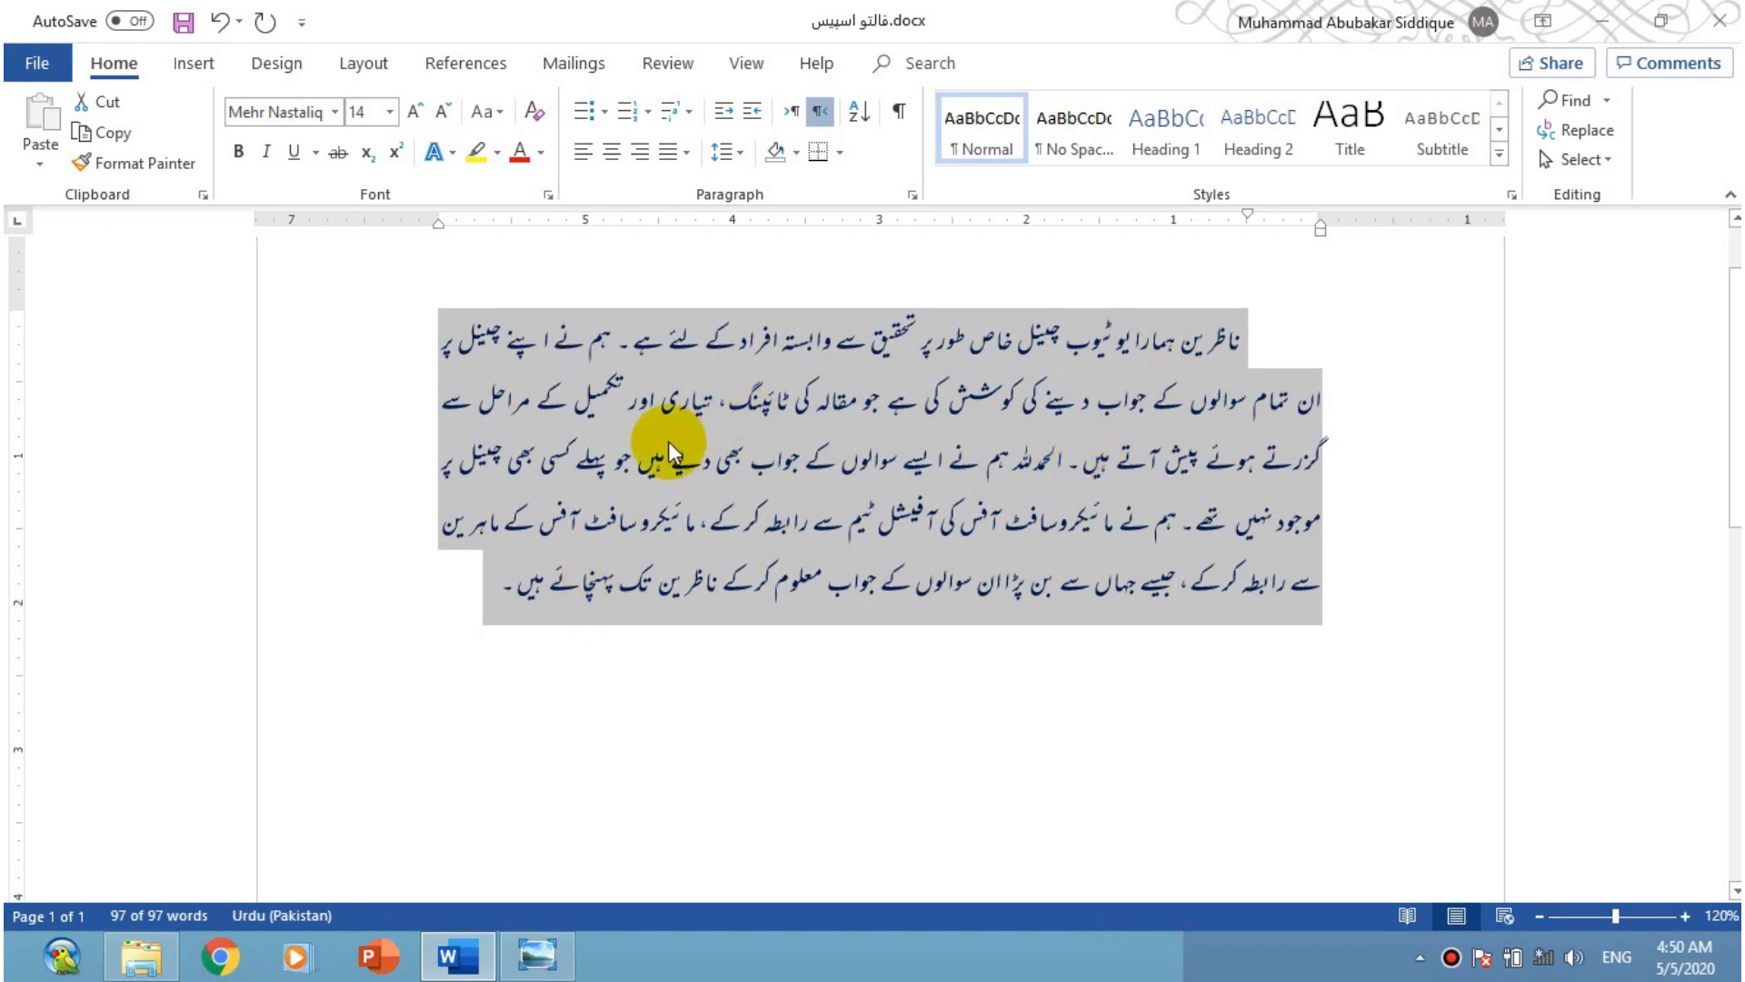
Undo the paragraph's spacing change to compare it with the original layout, and redo the change
key("ctrl+z")
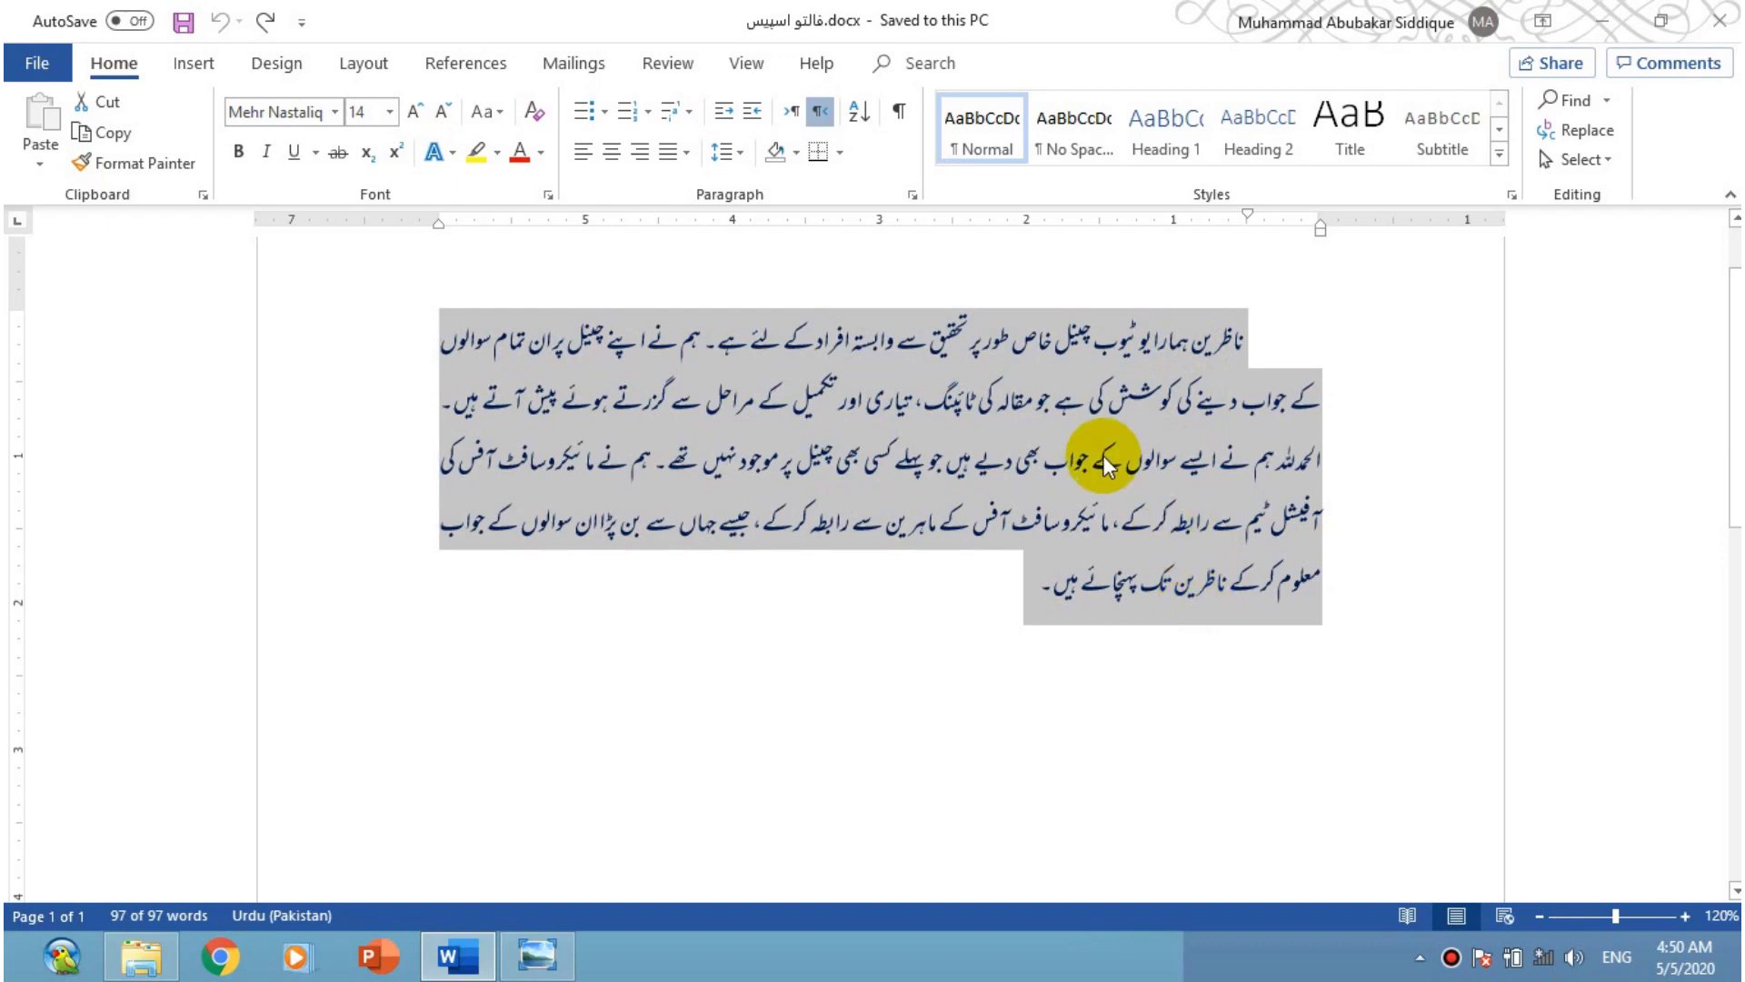
key("ctrl+Home")
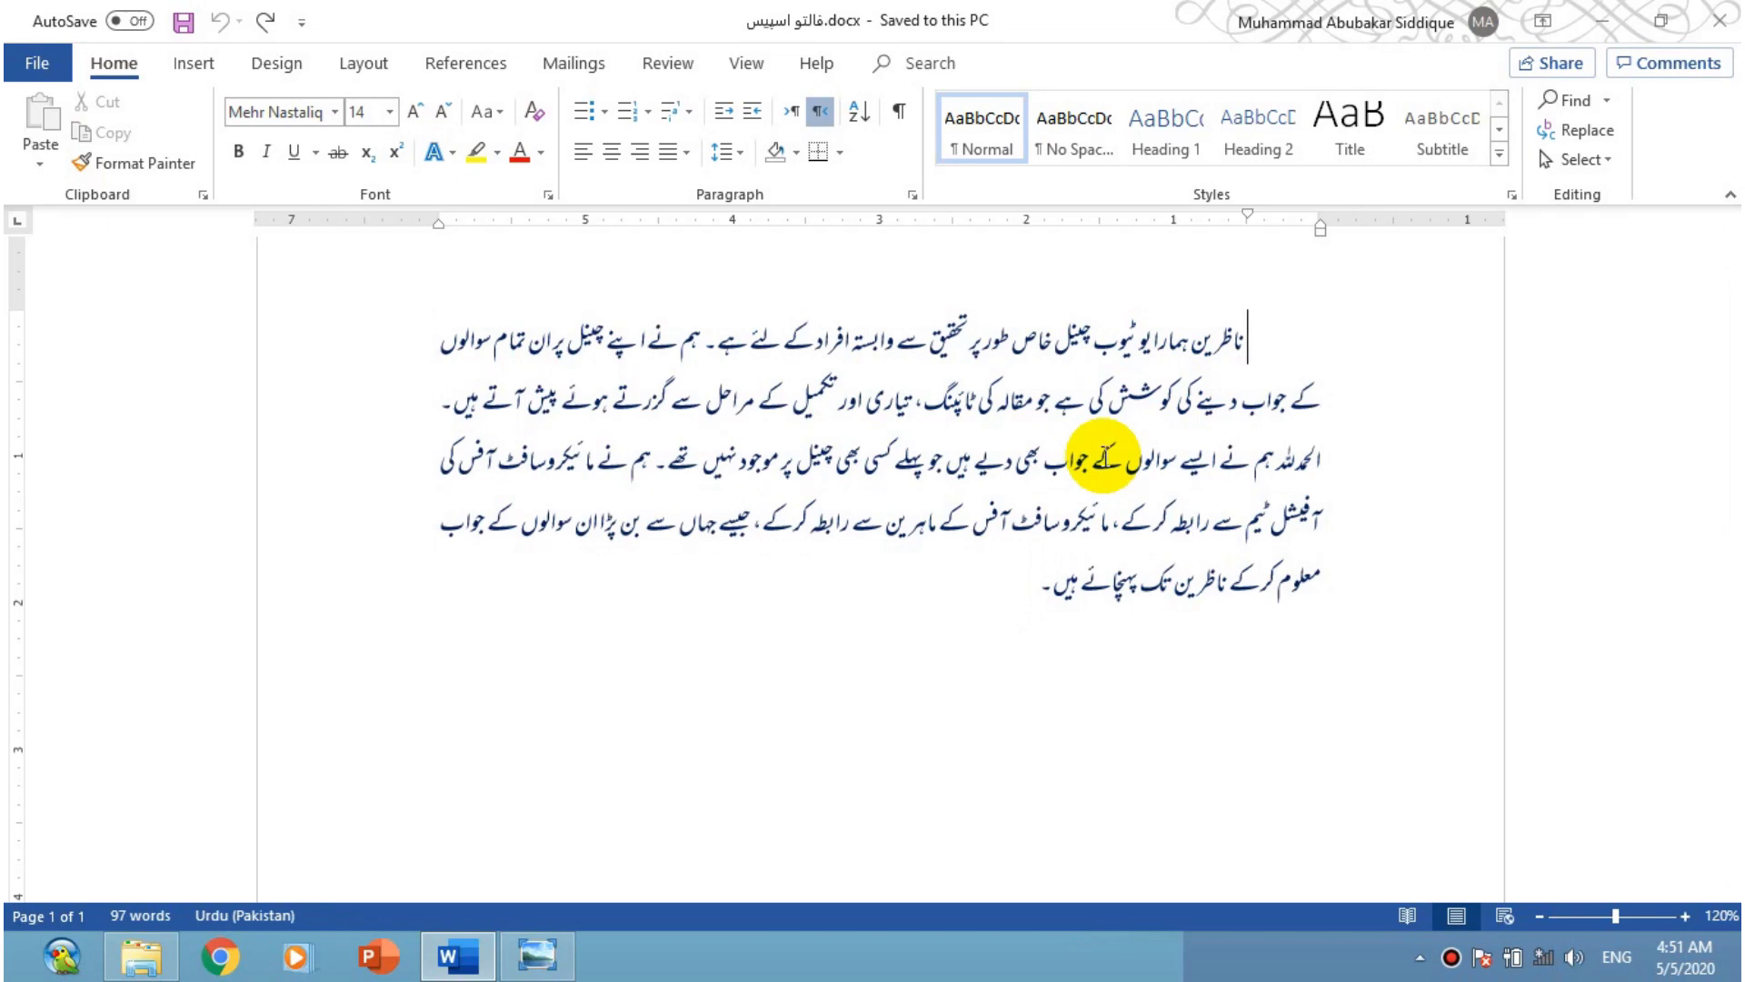
key("ctrl+y")
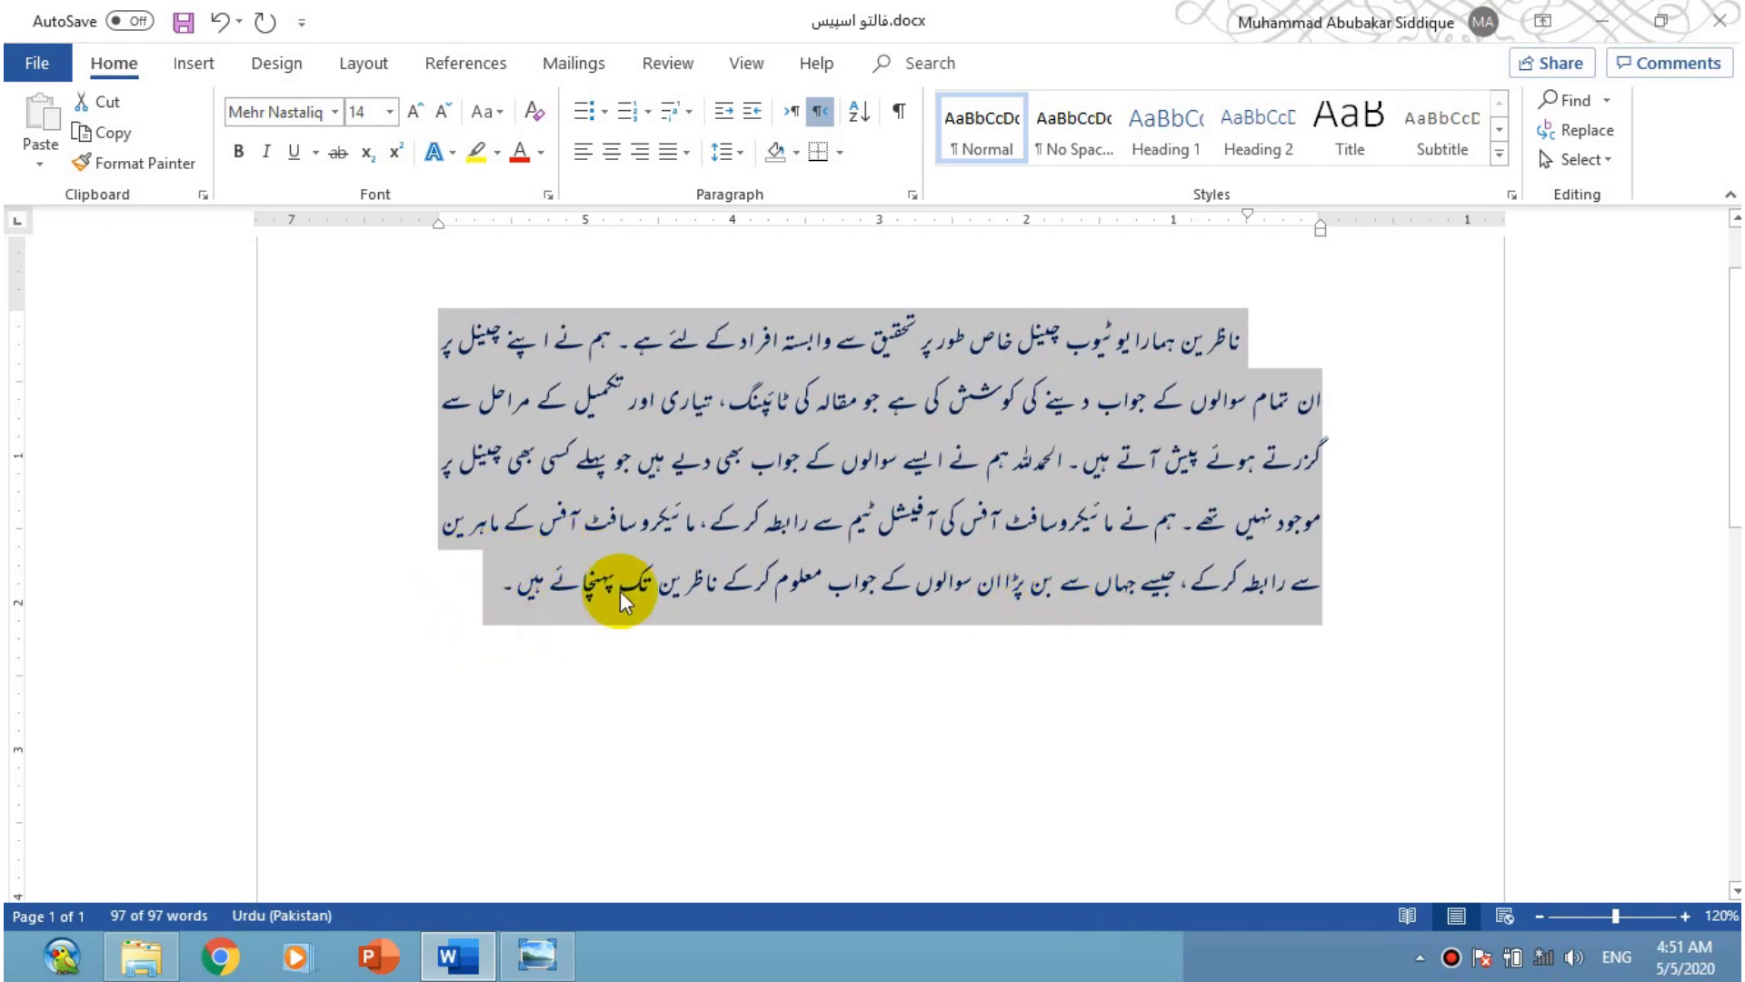
Increase the selected paragraph's Expanded character spacing further, past 0.7 pt, and apply it
right_click(838, 418)
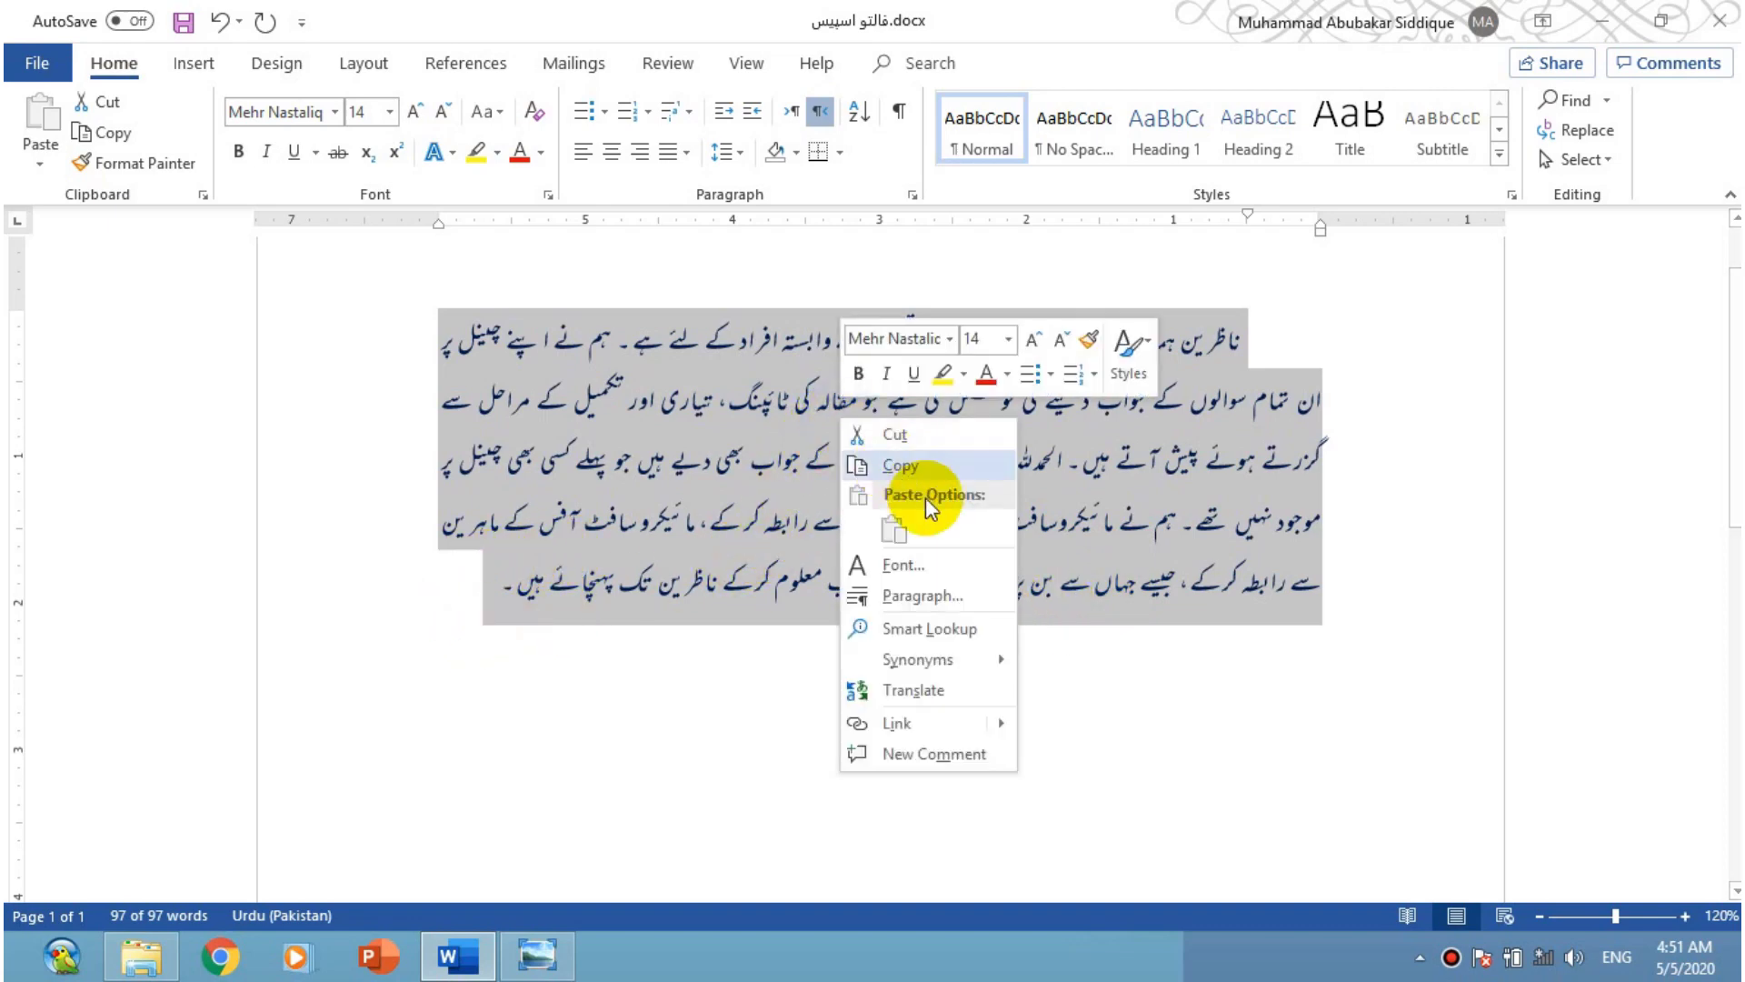
left_click(926, 570)
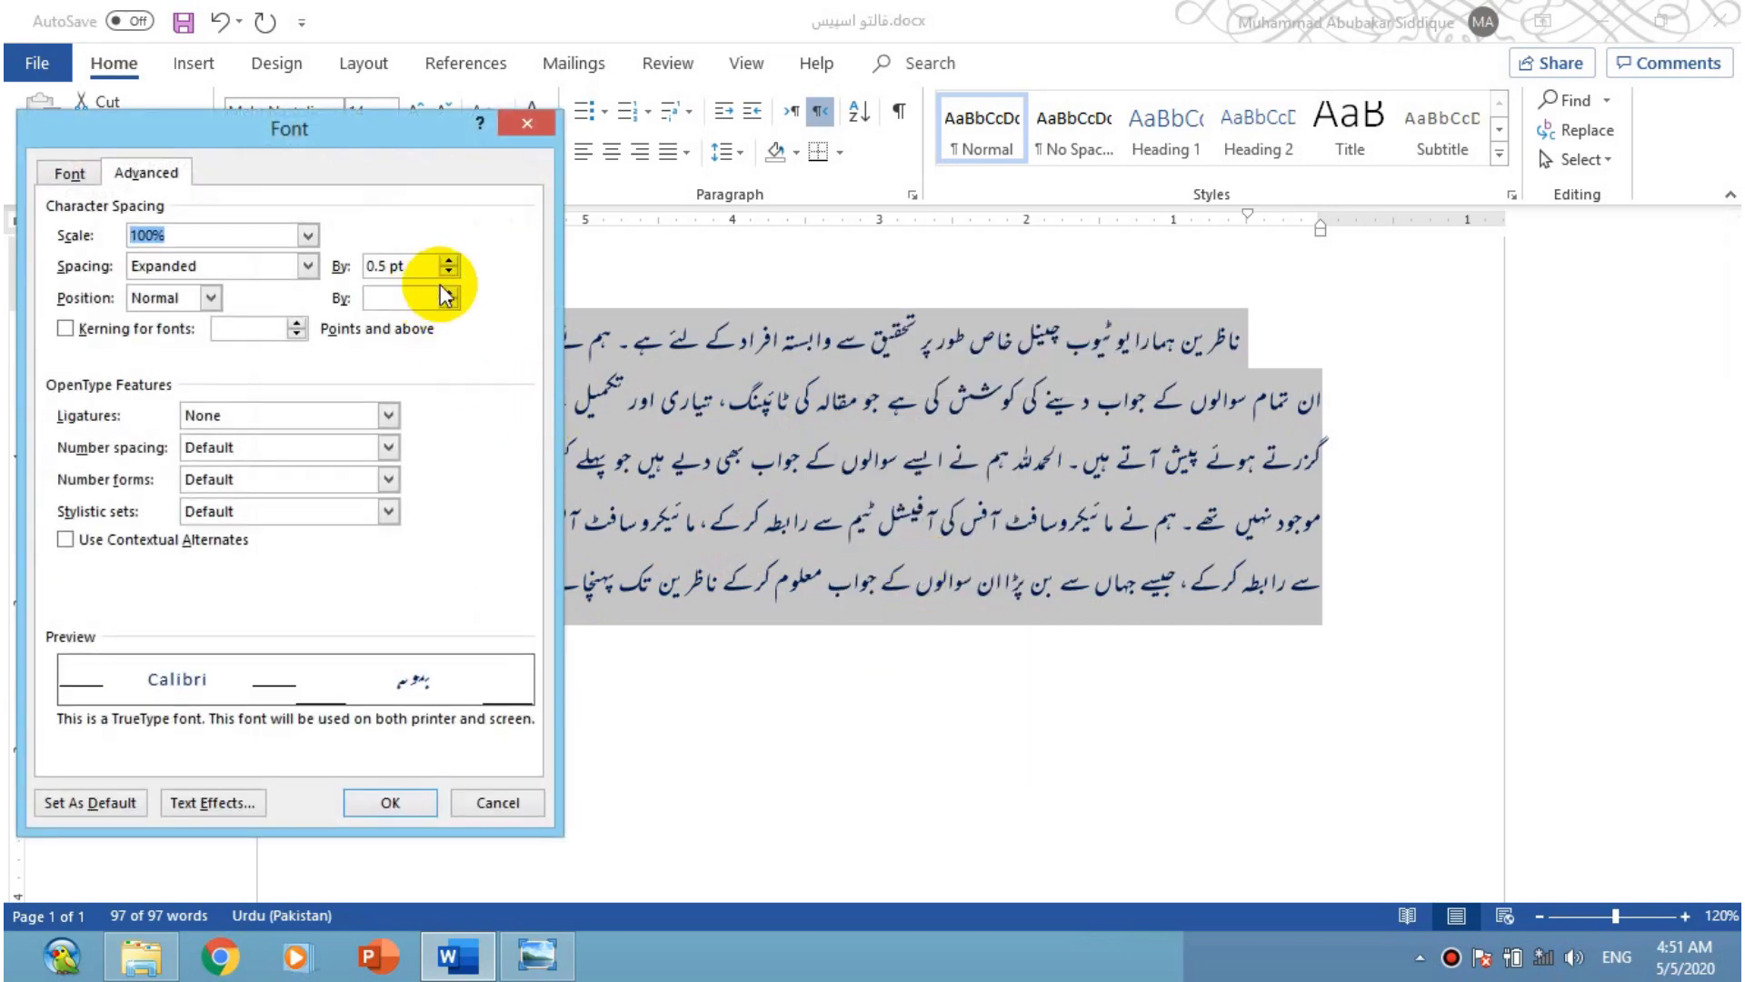
left_click(447, 262)
left_click(447, 262)
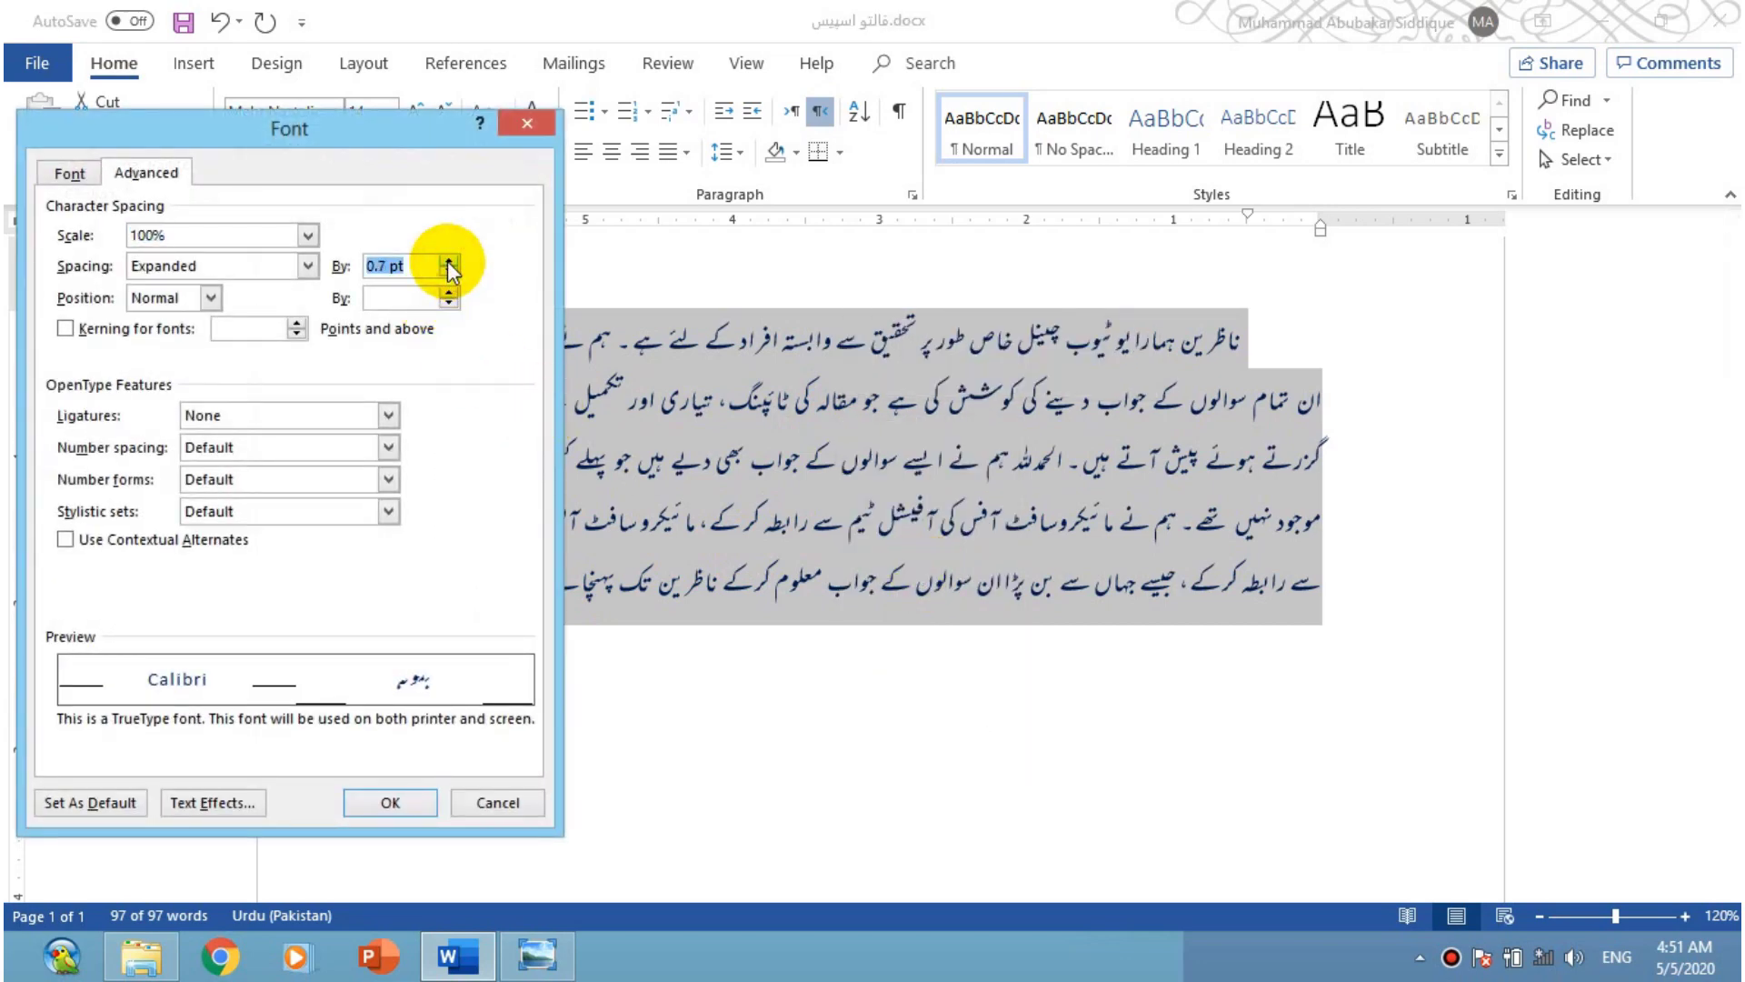
left_click(447, 262)
left_click(405, 805)
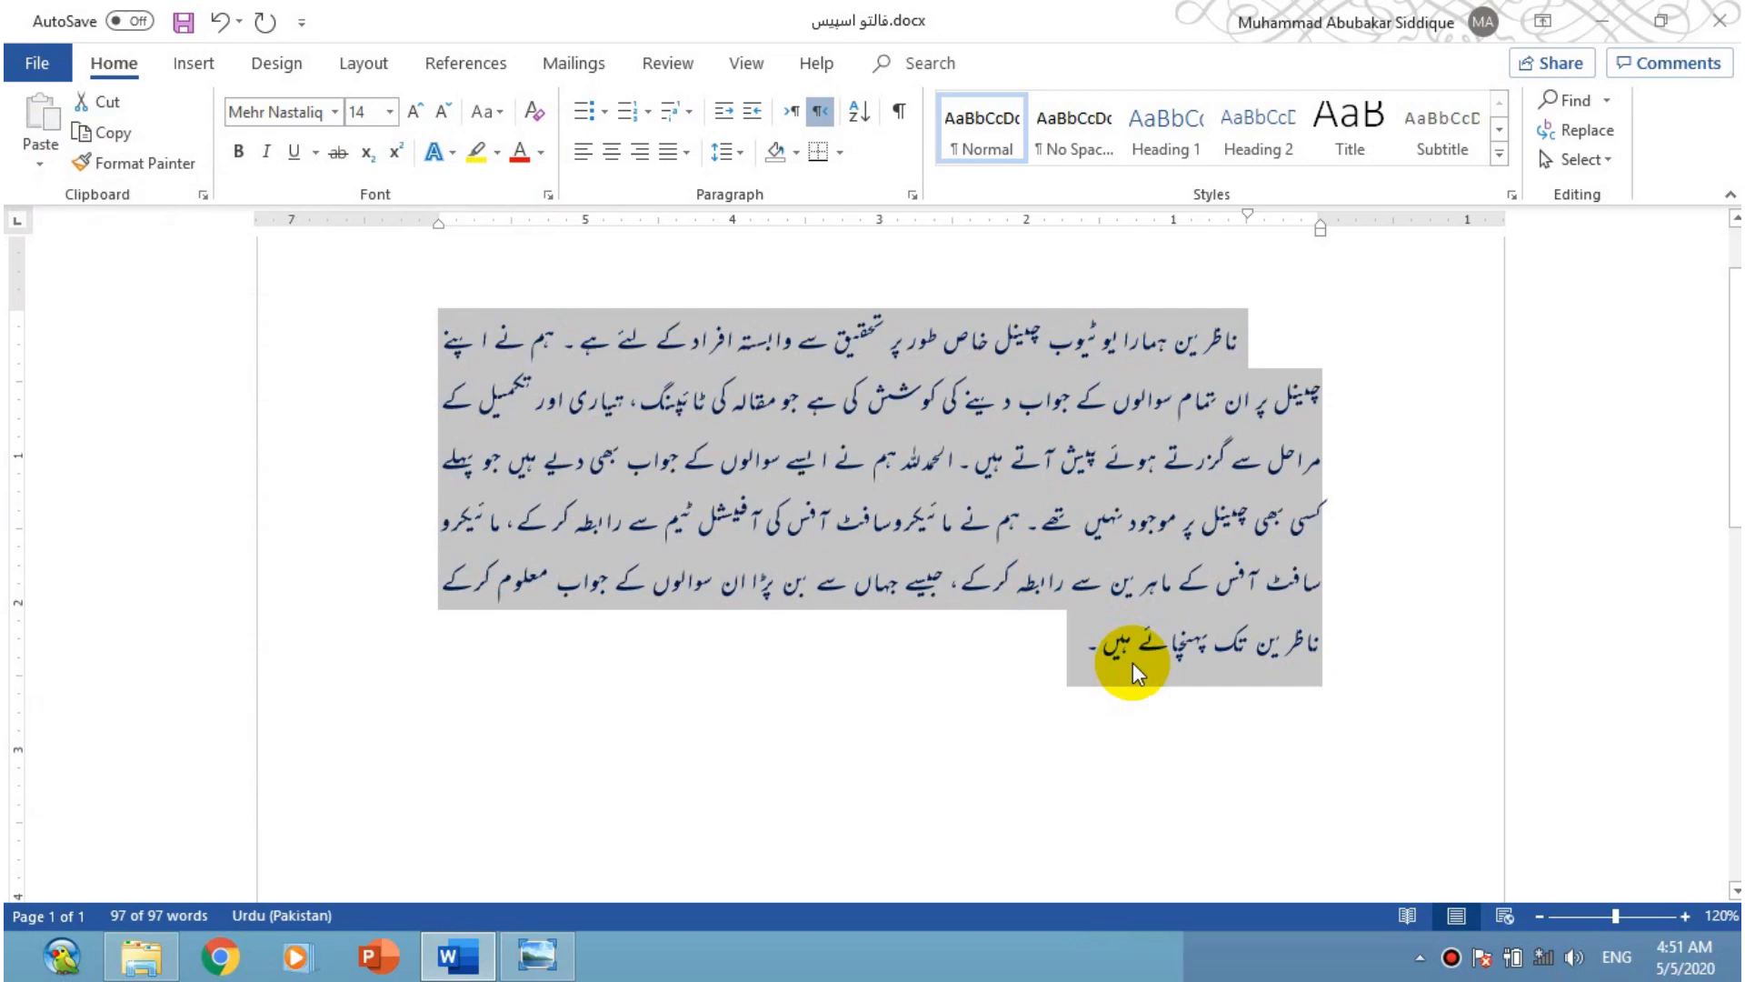
Set the selected paragraph's character spacing to Condensed by 0.5 pt and apply it
right_click(926, 456)
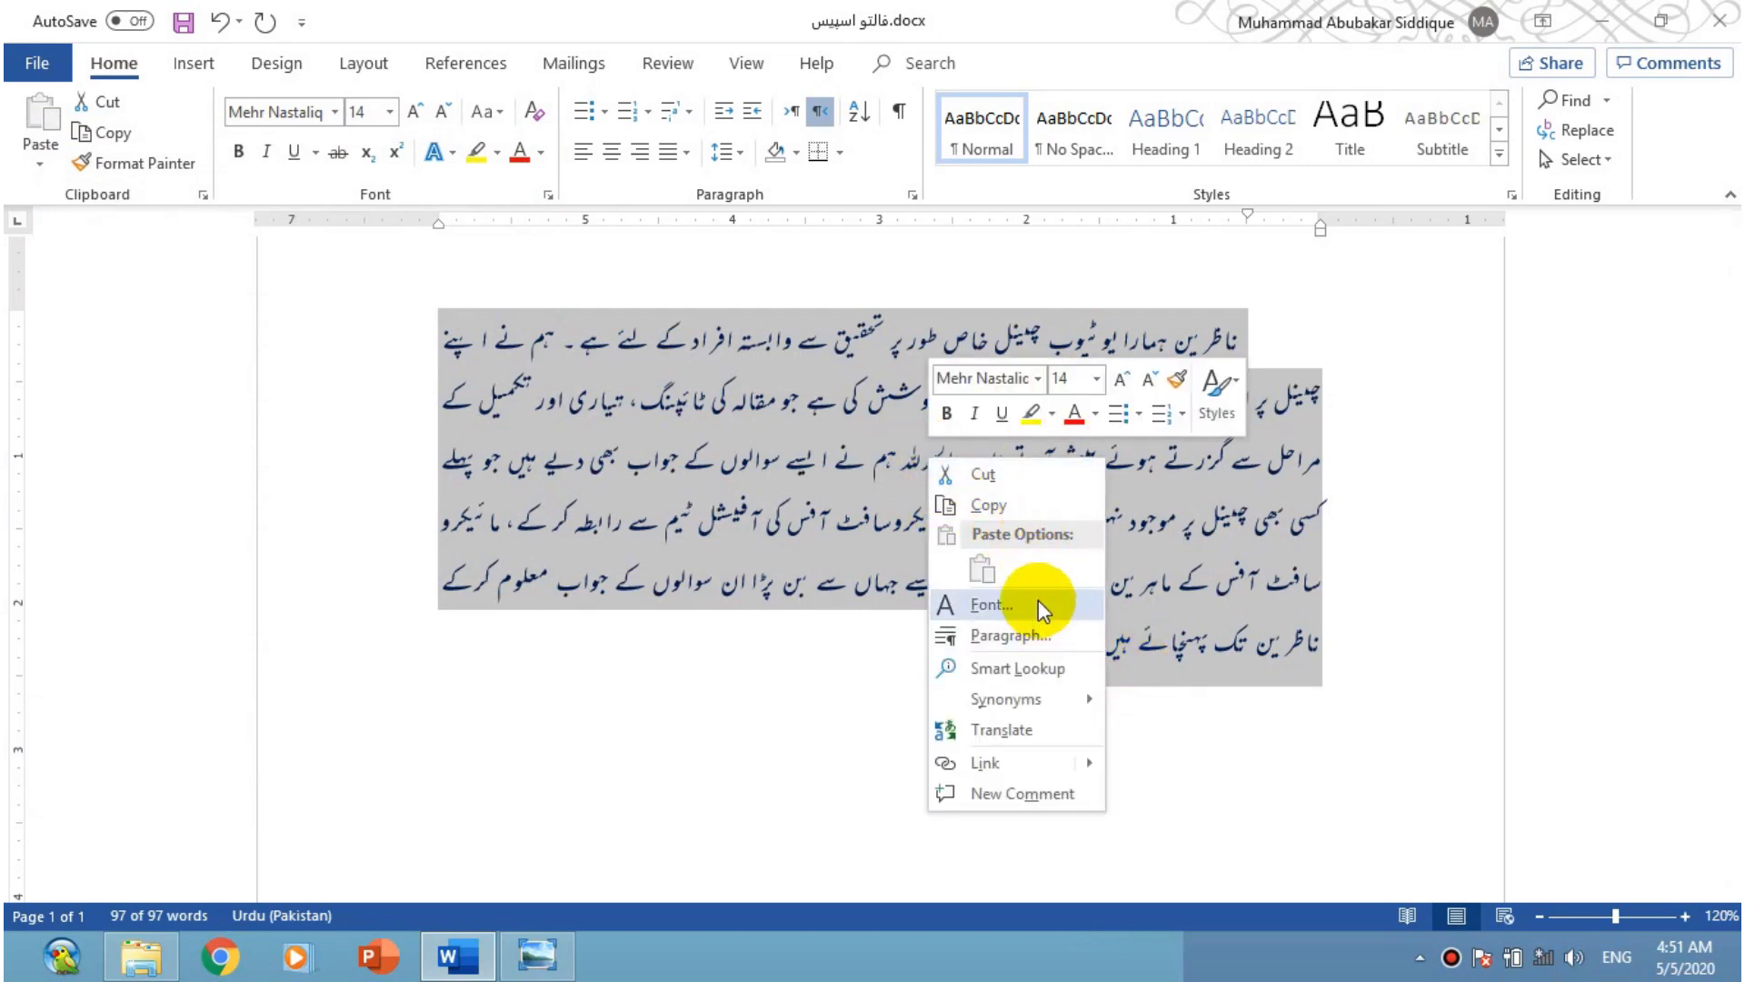
left_click(1038, 600)
left_click(449, 274)
left_click(449, 274)
left_click(450, 272)
left_click(451, 273)
left_click(450, 273)
left_click(450, 273)
left_click(450, 273)
left_click(450, 272)
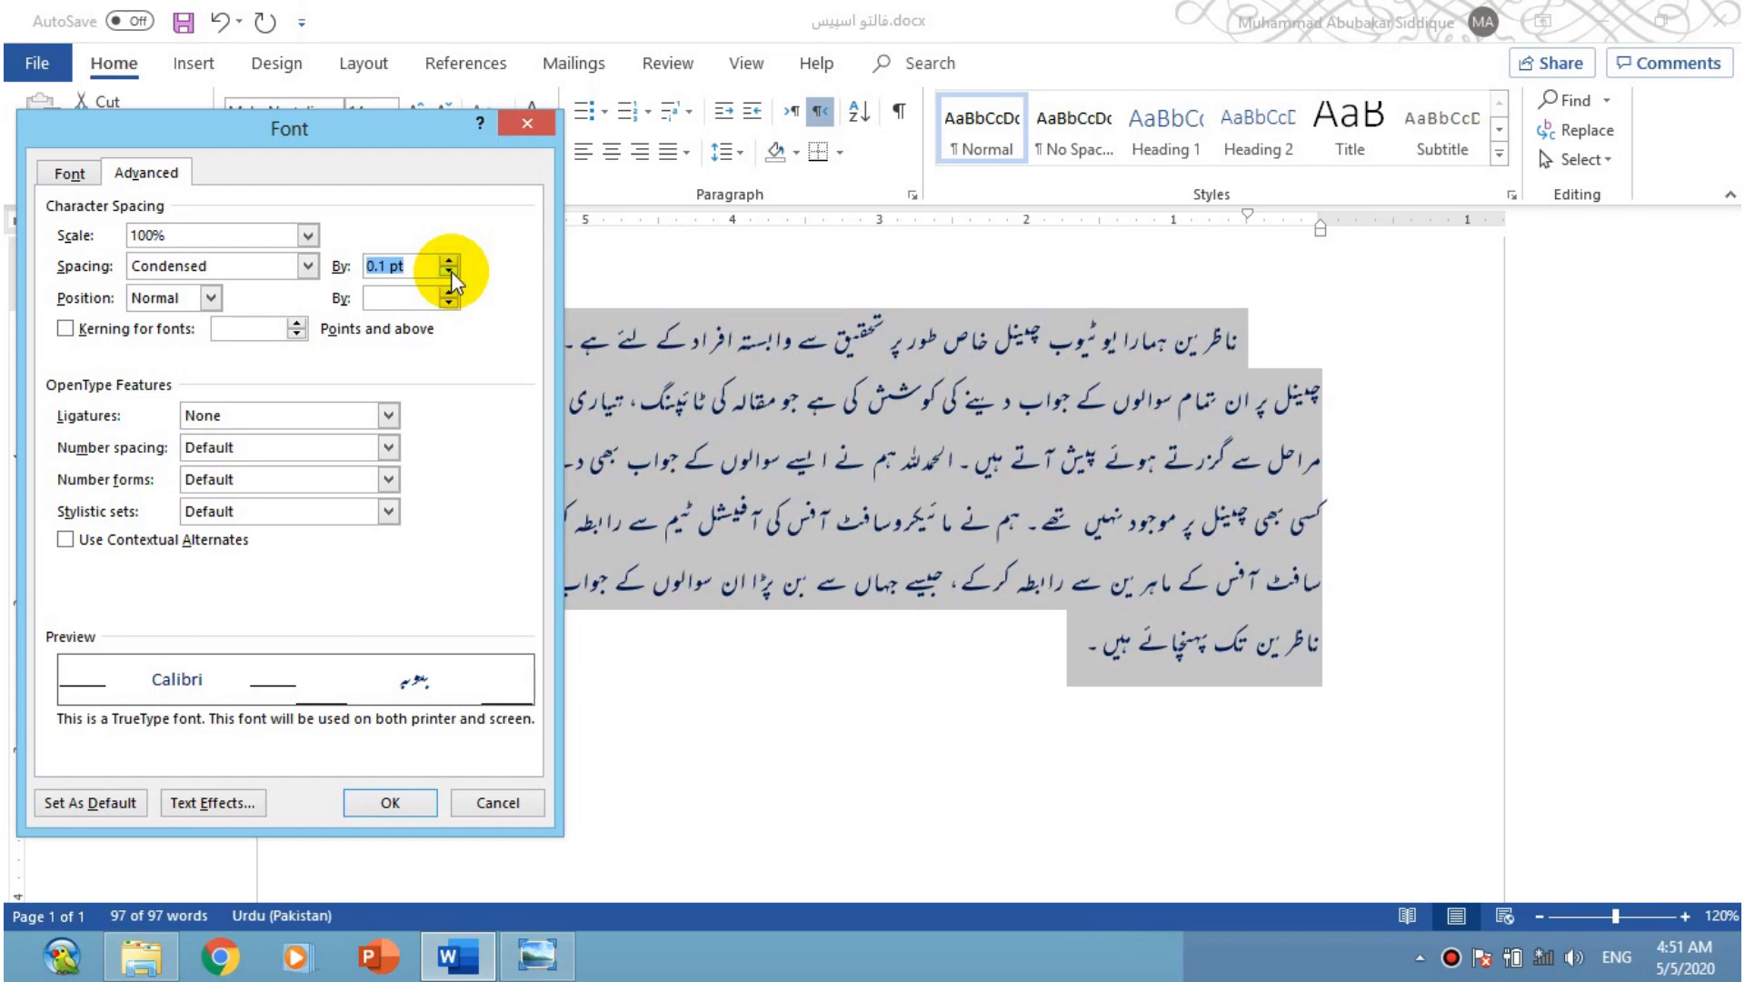
left_click(450, 272)
left_click(450, 273)
left_click(450, 273)
left_click(410, 800)
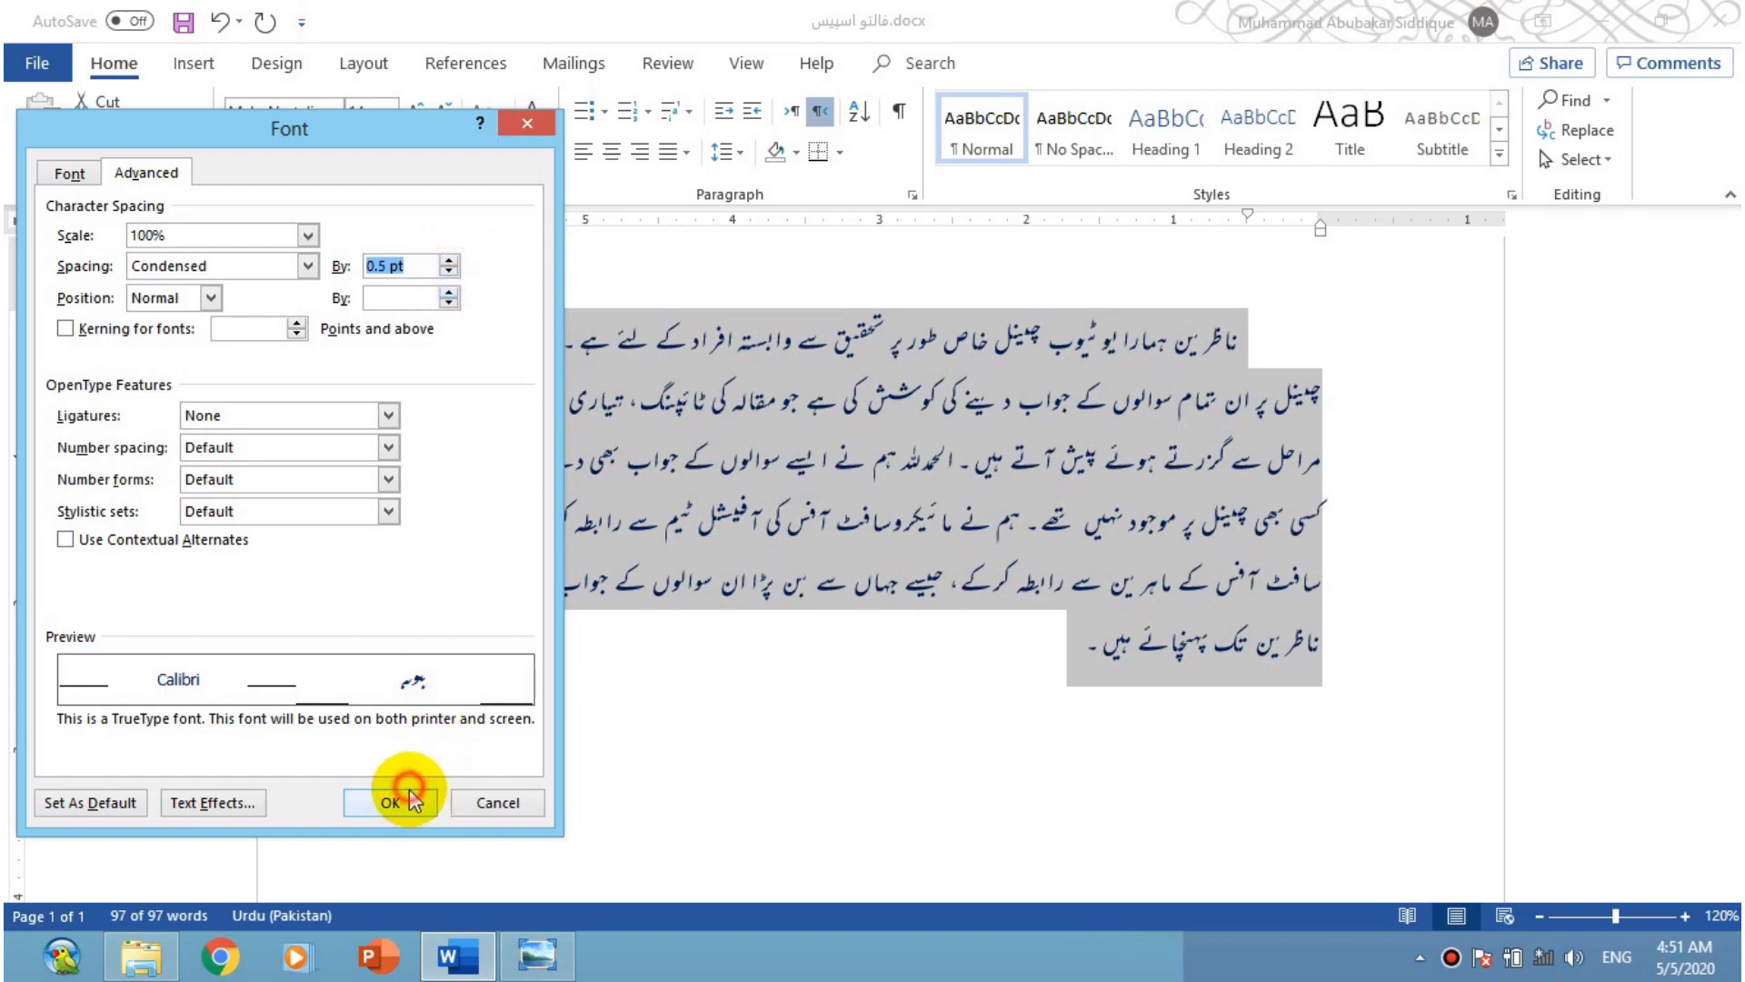
left_click(395, 818)
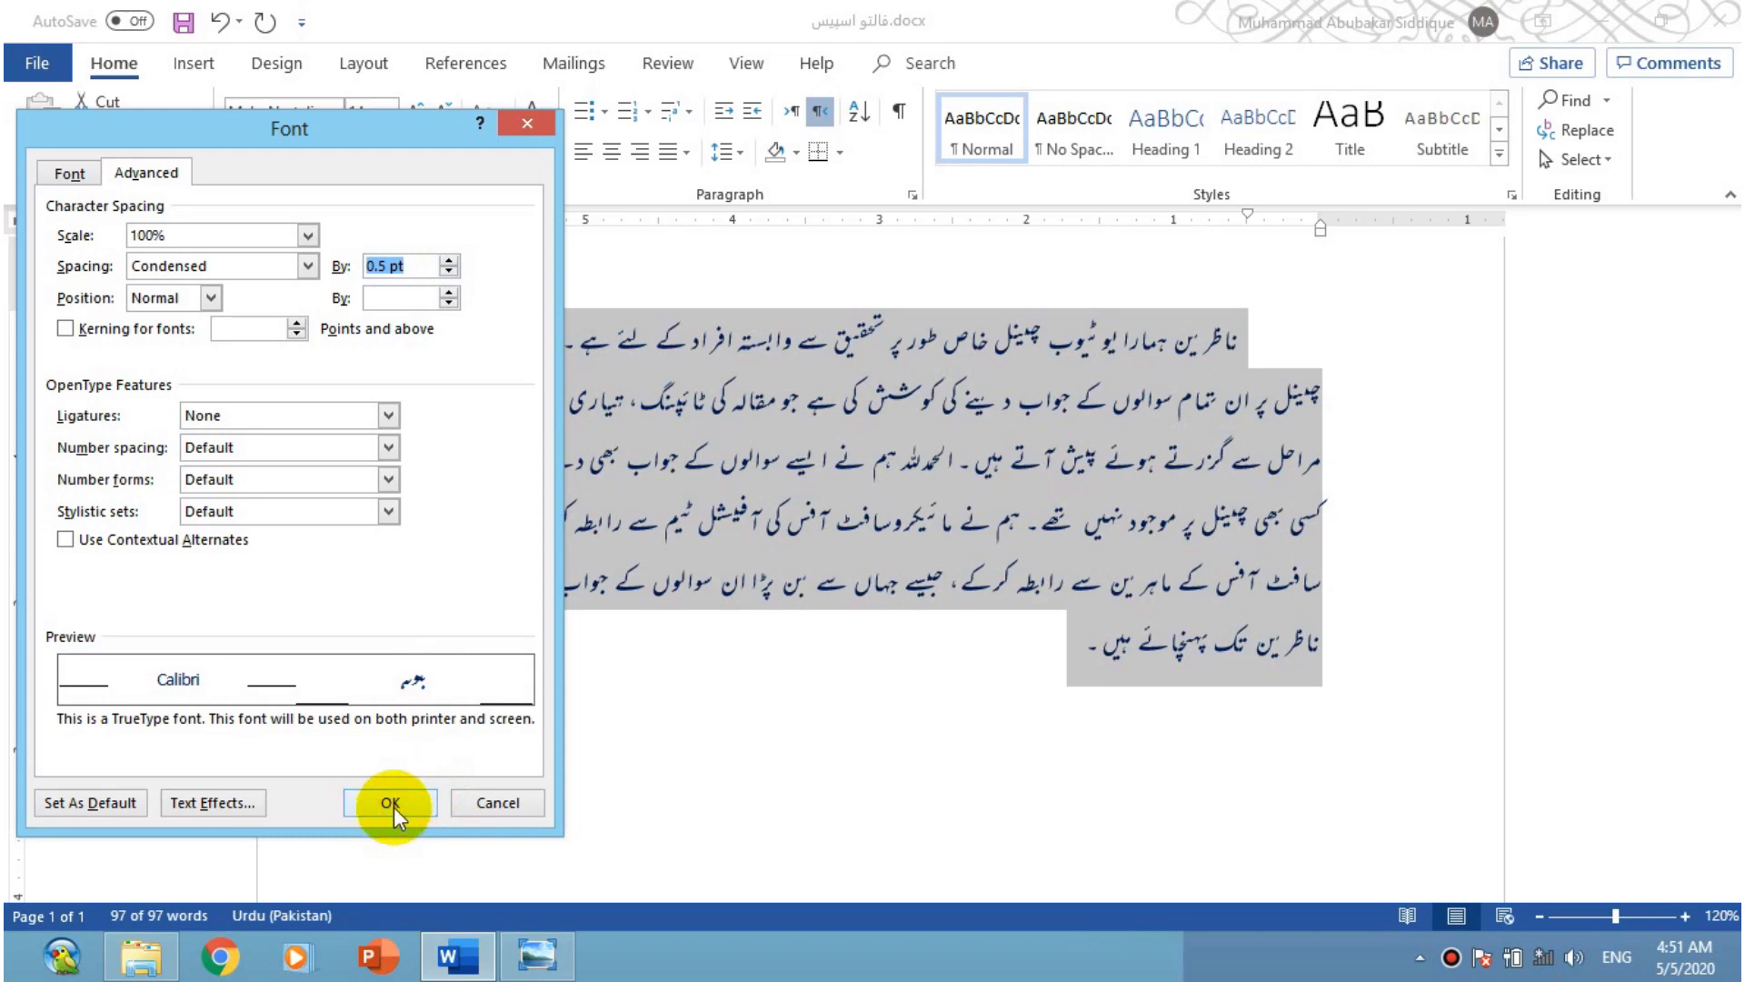